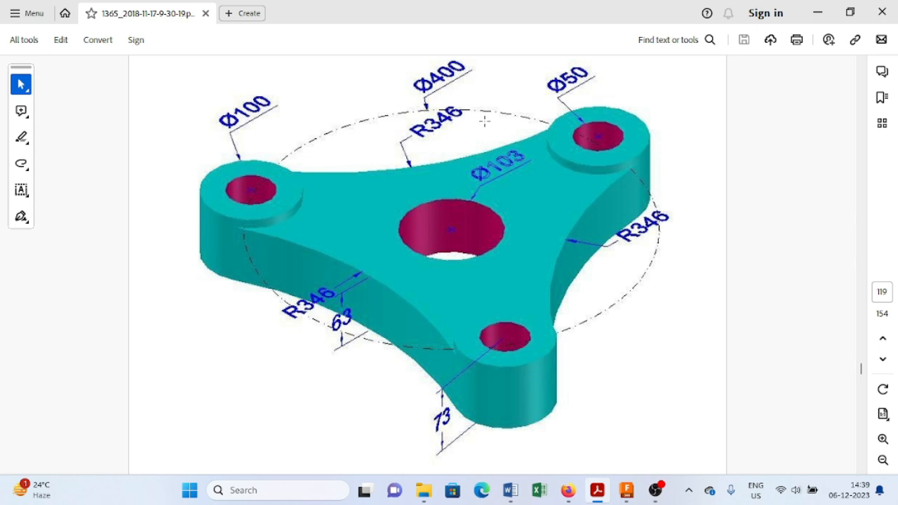
# - Switch from the PDF drawing to Fusion 360 and start a new sketch on the horizontal ground plane
pyautogui.click(816, 14)
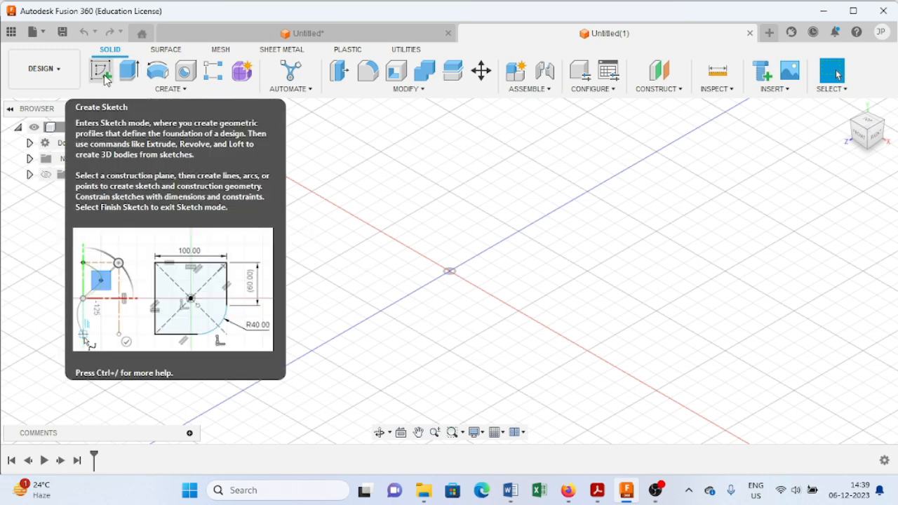
pyautogui.click(103, 73)
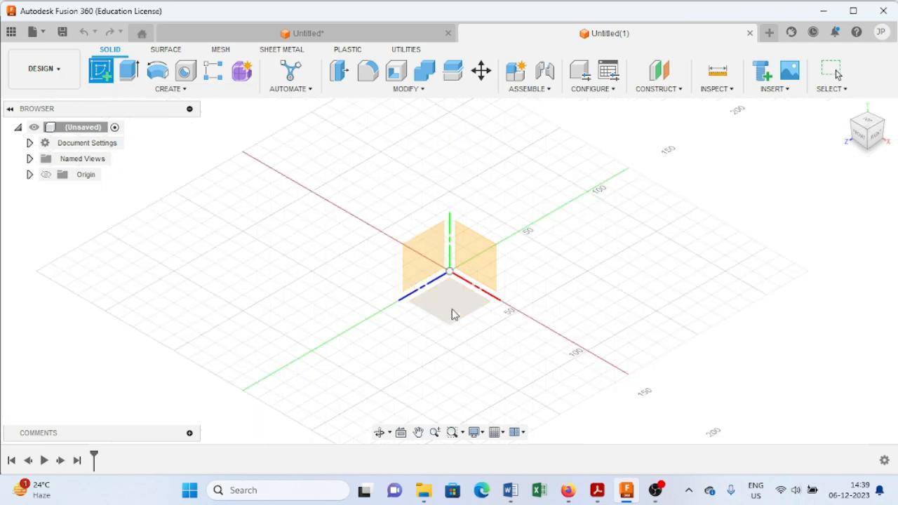
pyautogui.click(453, 315)
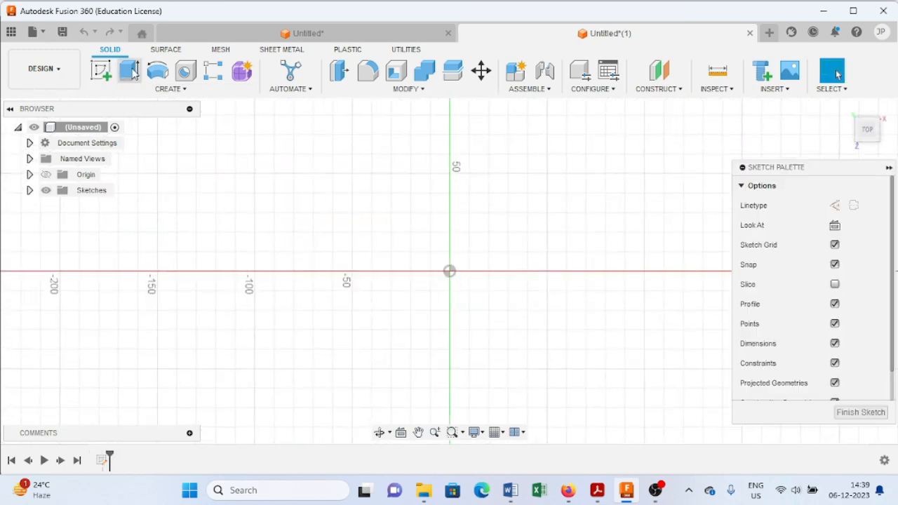
# - Draw a construction circle with a 400 mm diameter centred on the origin
pyautogui.click(158, 70)
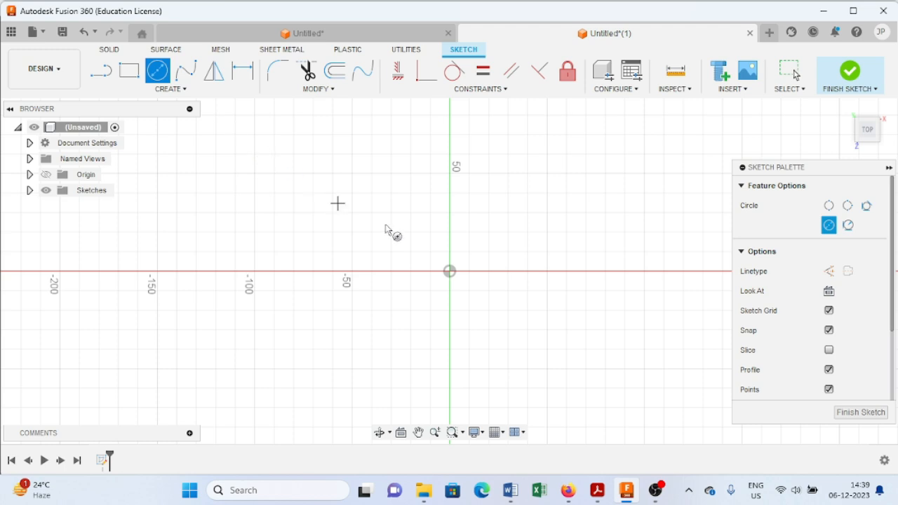
pyautogui.click(453, 272)
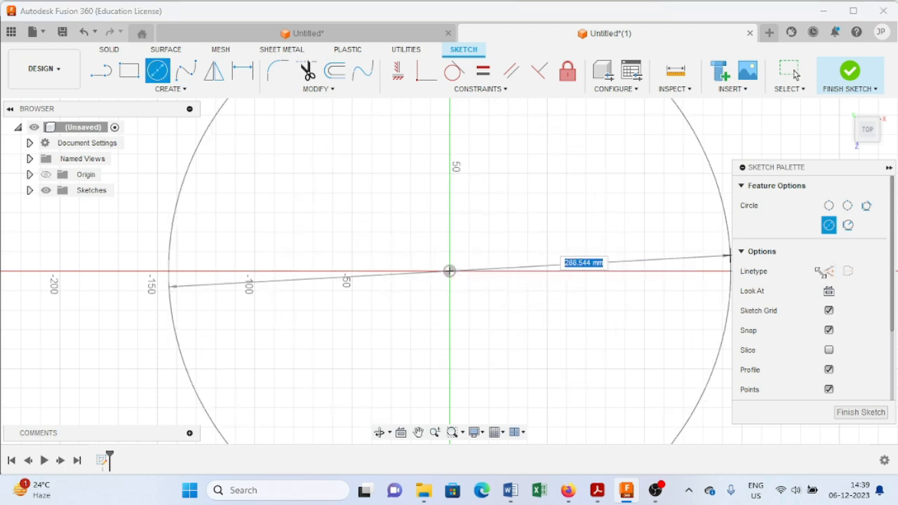
pyautogui.click(825, 271)
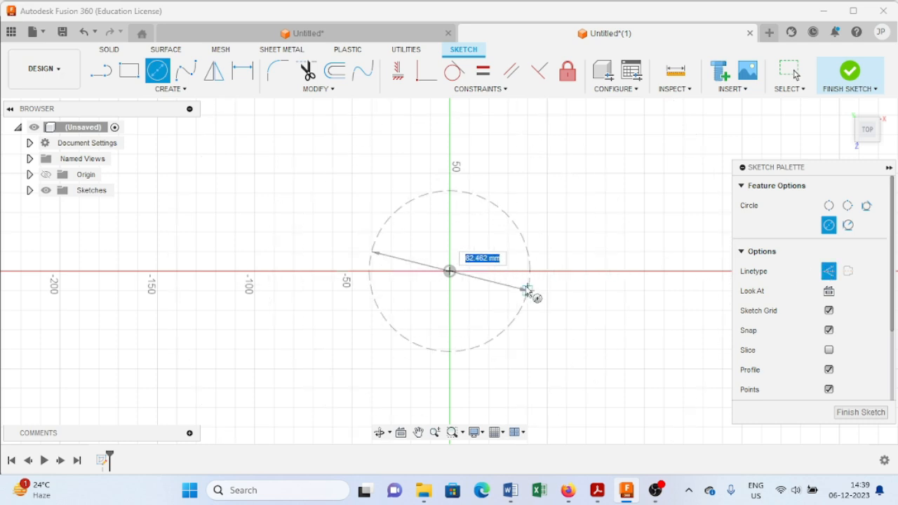
pyautogui.write('400')
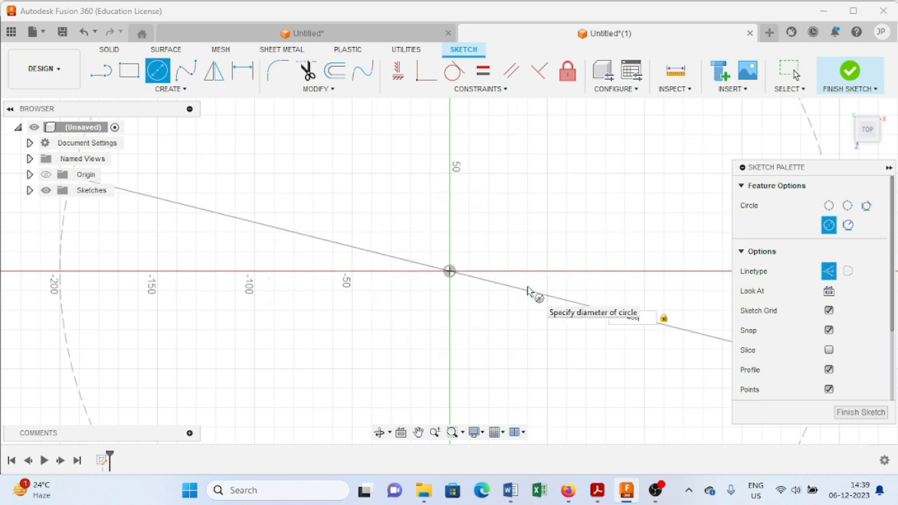
pyautogui.press('Return')
pyautogui.press('Escape')
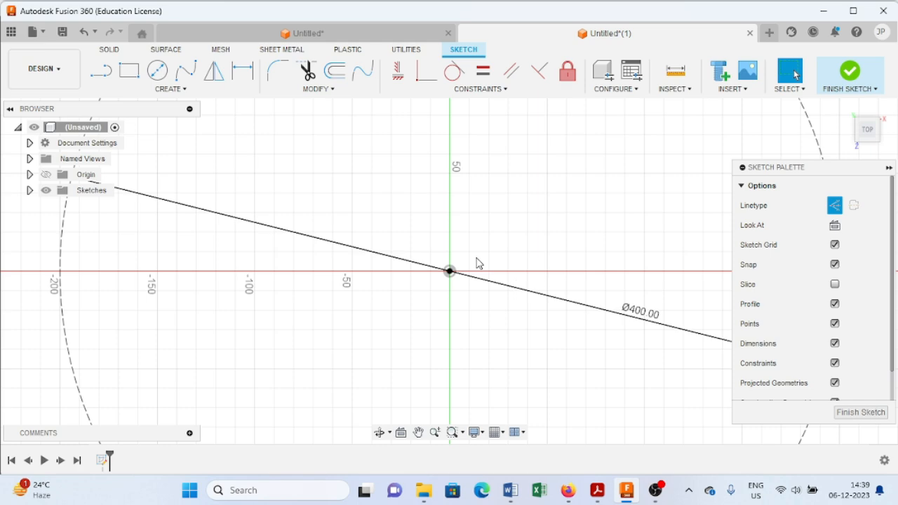
pyautogui.scroll(-6, 477, 263)
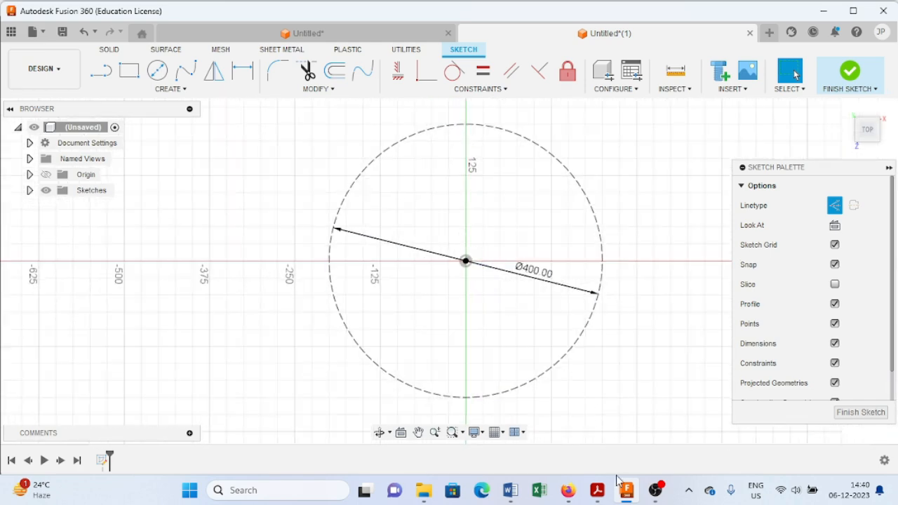
# - Check the PDF reference drawing, then draw a 200 mm construction line from the origin at 45 degrees to the horizontal axis
pyautogui.click(597, 490)
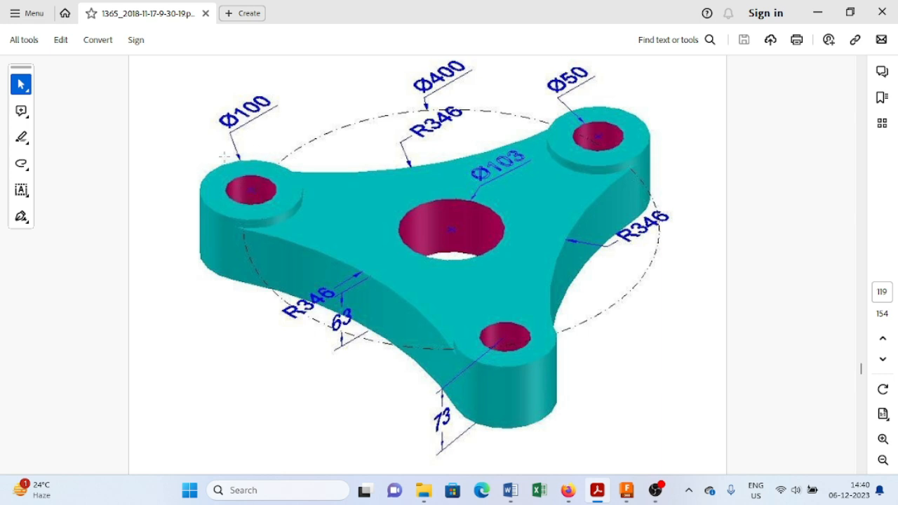
pyautogui.click(626, 494)
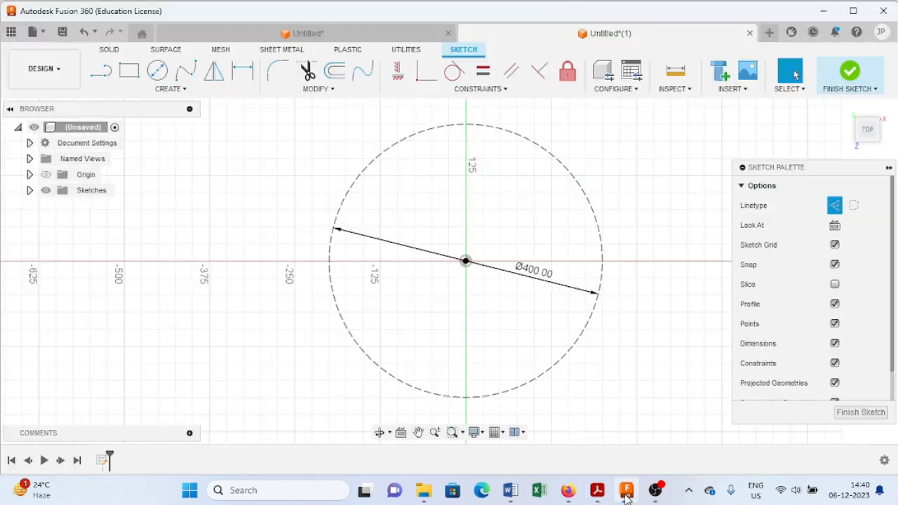
pyautogui.click(100, 70)
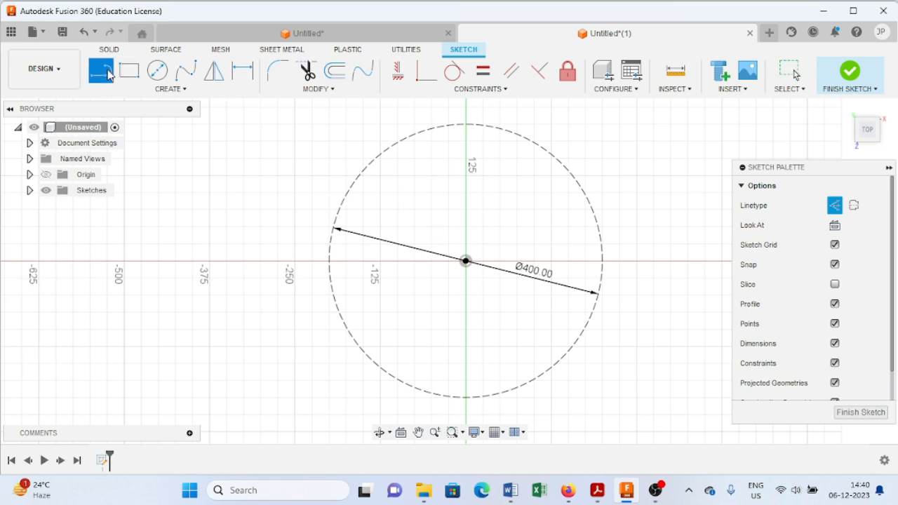
pyautogui.click(465, 261)
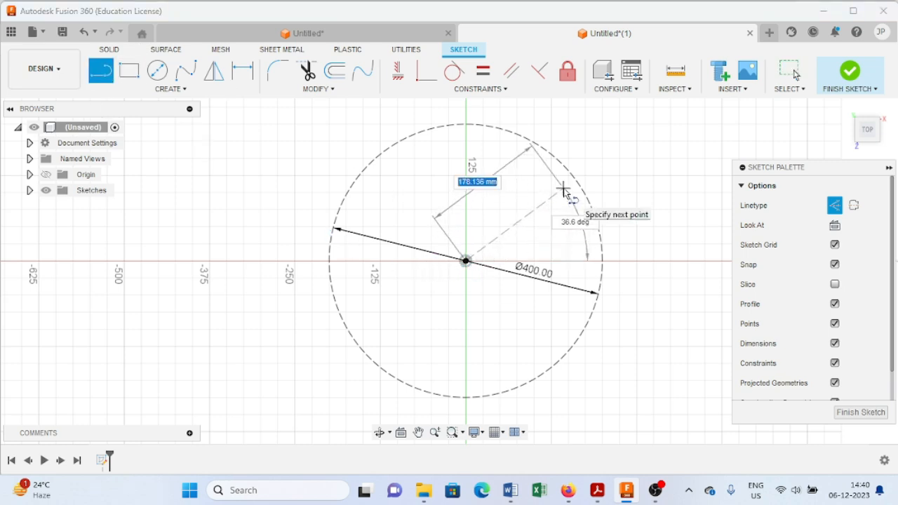
pyautogui.write('45')
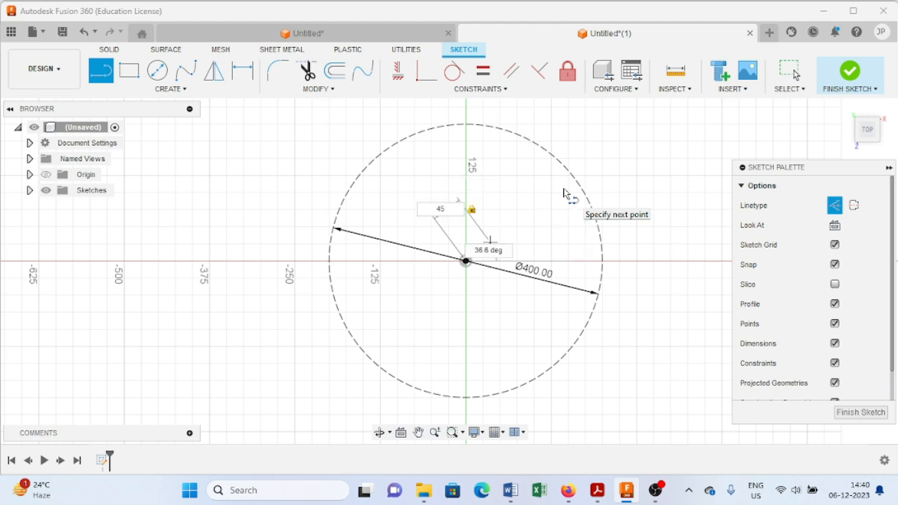
pyautogui.press('Tab')
pyautogui.write('4')
pyautogui.press('Tab')
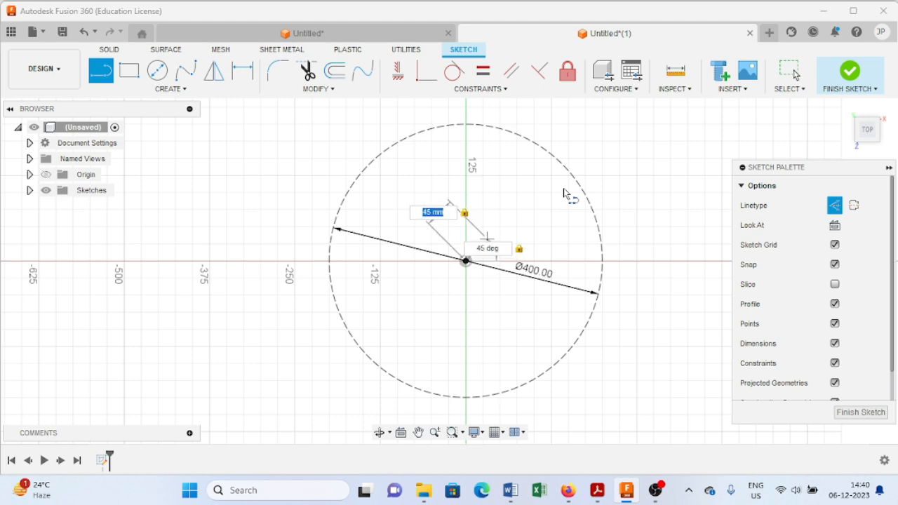
pyautogui.press('Tab')
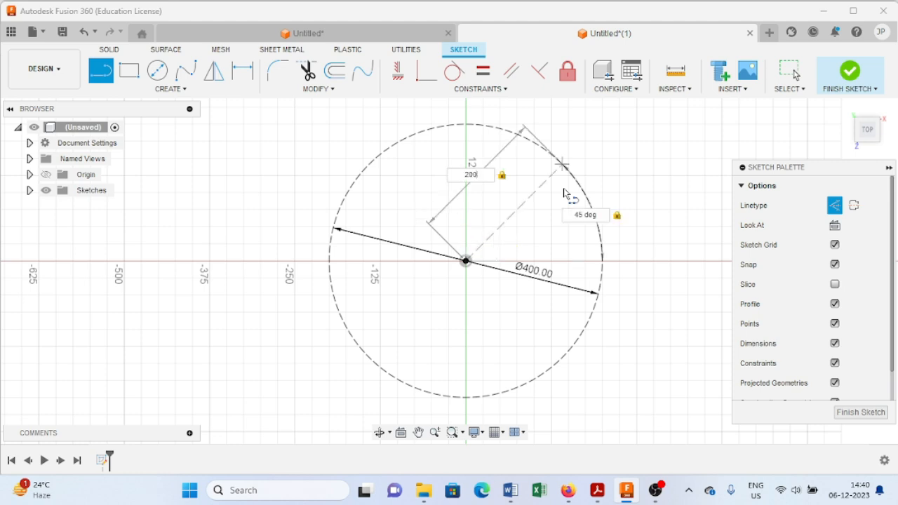
pyautogui.press('Return')
pyautogui.press('Escape')
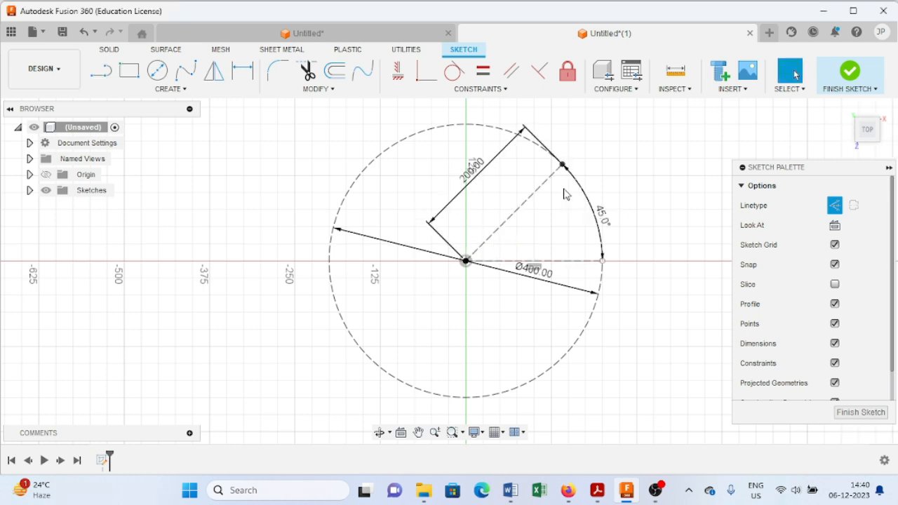
# - Draw a 50 mm diameter circle in normal linetype, centred on the outer end of the angled construction line
pyautogui.click(157, 72)
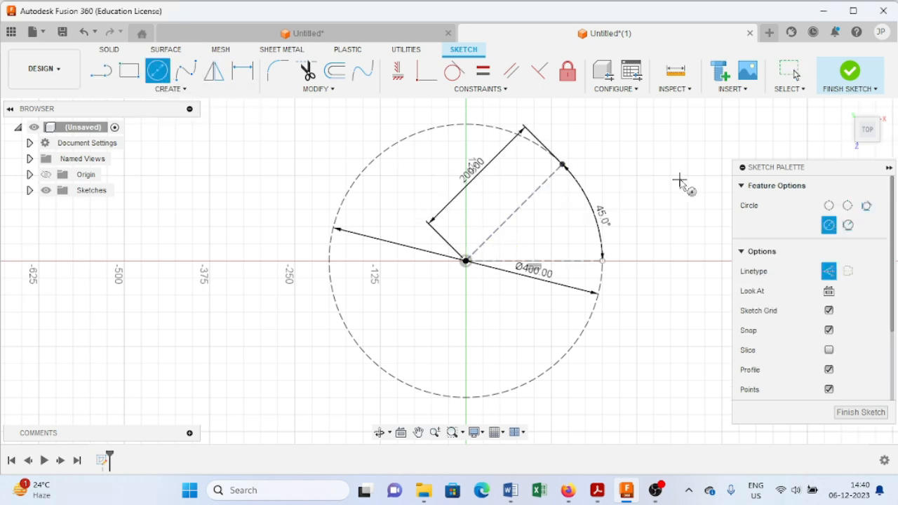
pyautogui.click(562, 164)
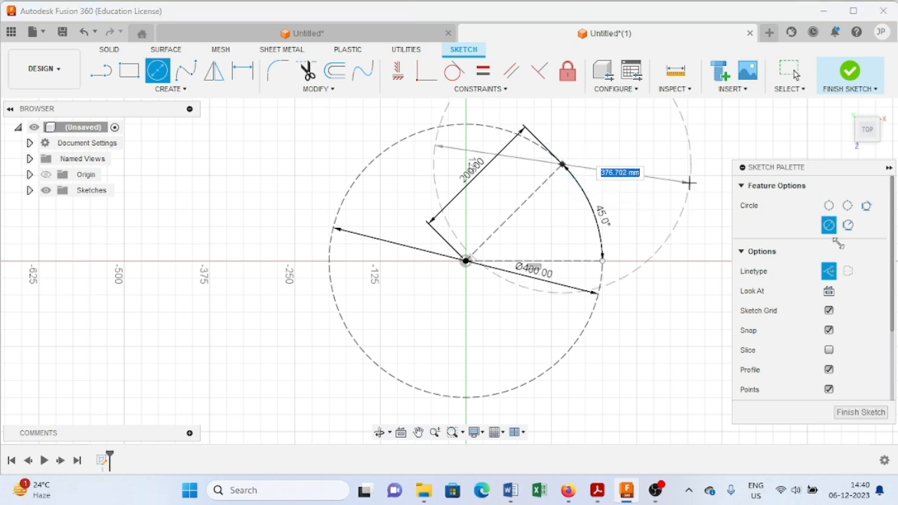
pyautogui.click(830, 271)
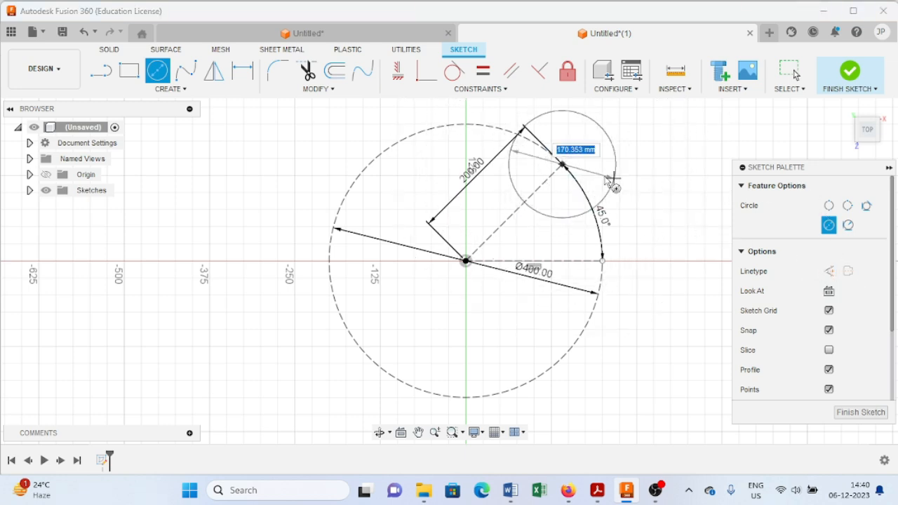
pyautogui.write('50')
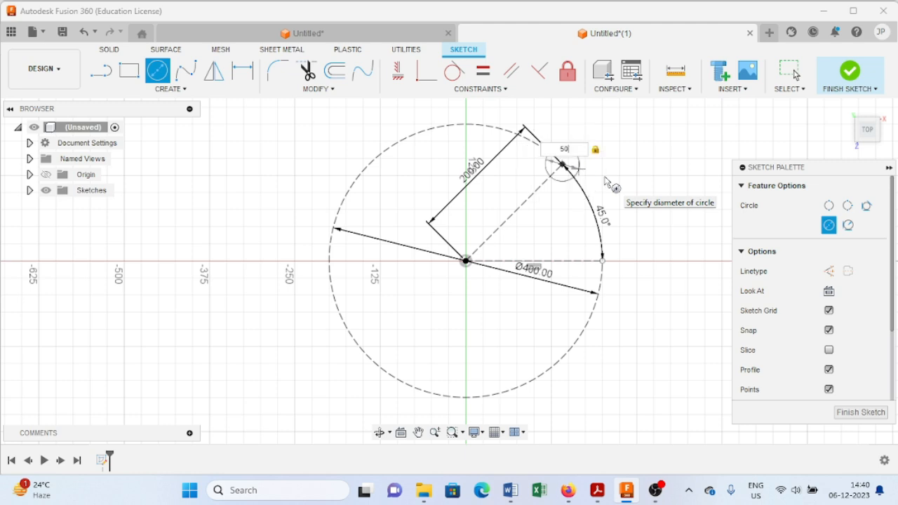
pyautogui.press('Return')
pyautogui.press('Escape')
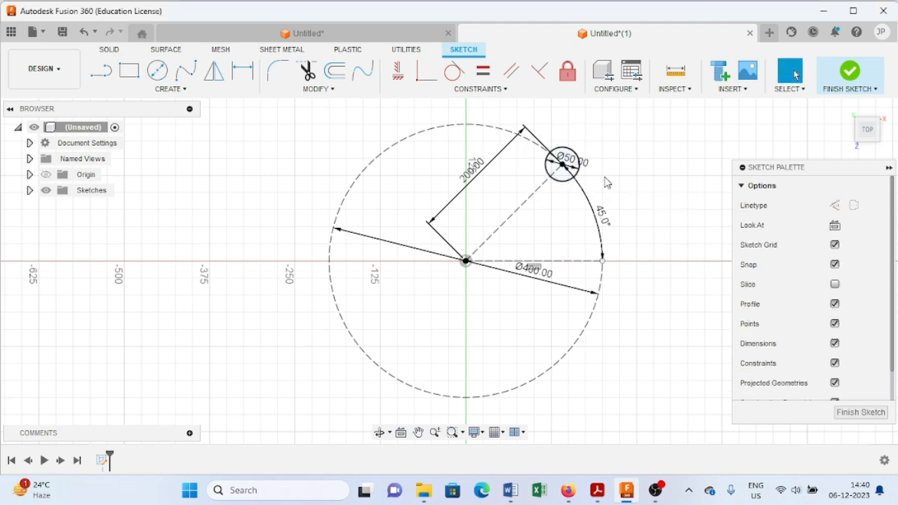
# - Add a concentric 100 mm diameter circle around the 50 mm circle
pyautogui.click(157, 70)
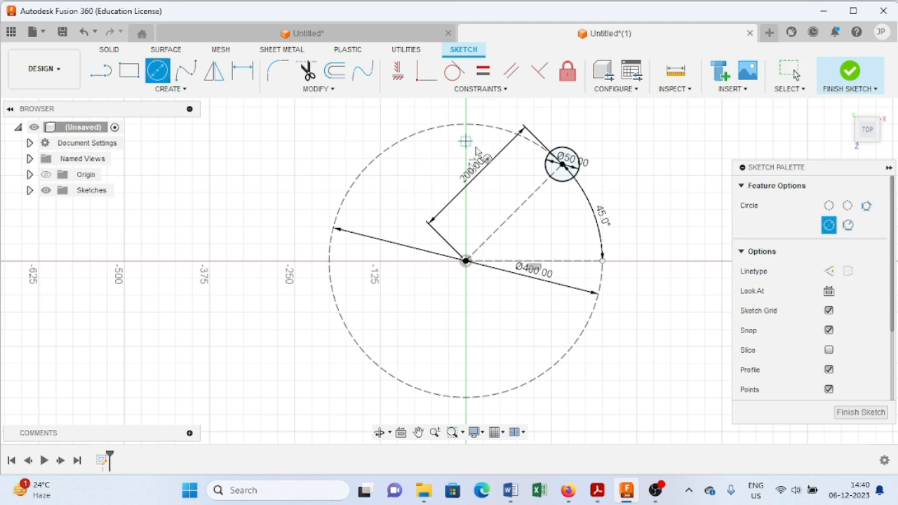
pyautogui.click(562, 164)
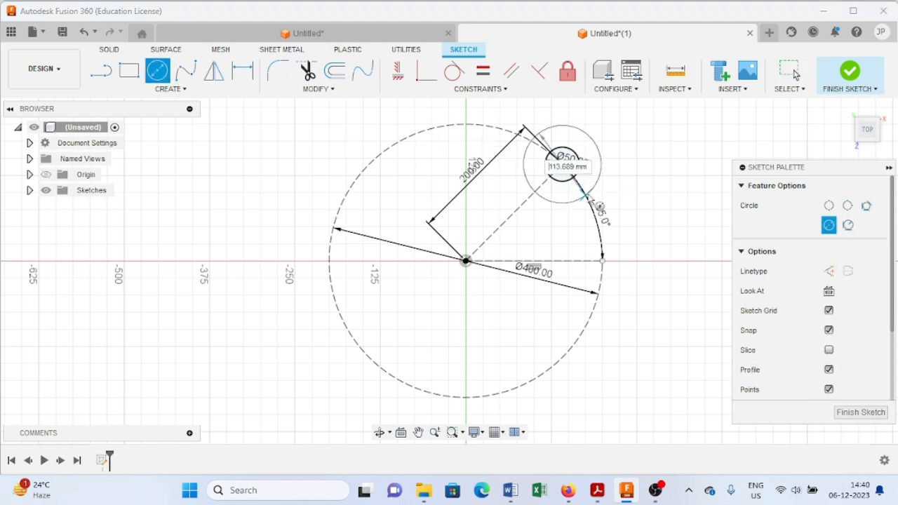
pyautogui.write('100')
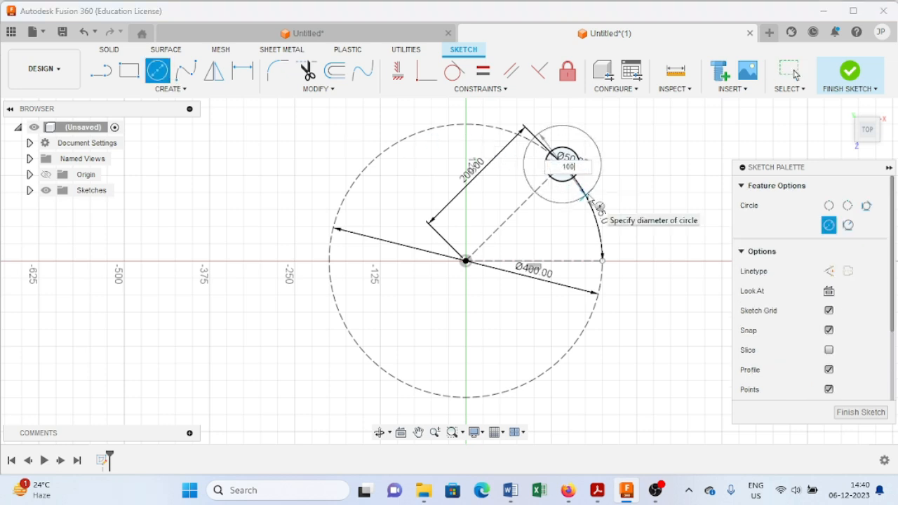
pyautogui.press('Return')
pyautogui.press('Escape')
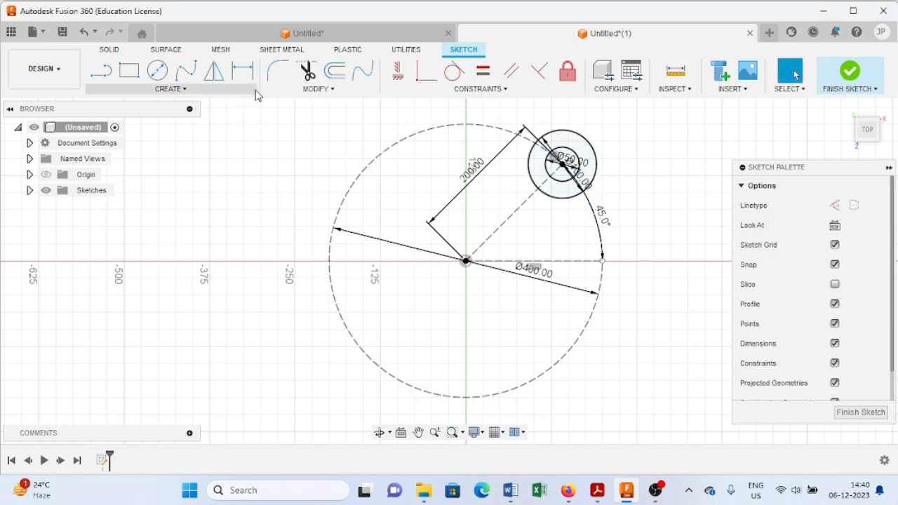
# - Create a full circular pattern of the 50 mm and 100 mm circles about the origin with a quantity of 3
pyautogui.click(199, 92)
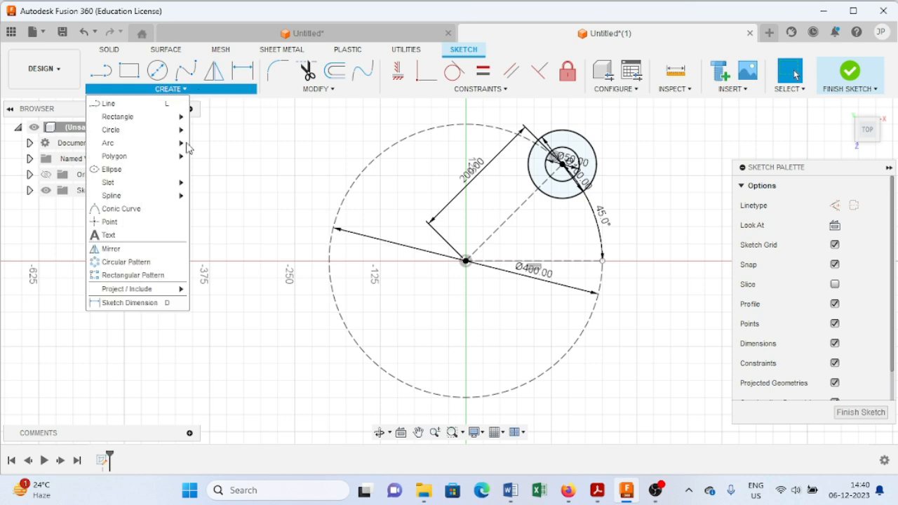
pyautogui.click(143, 267)
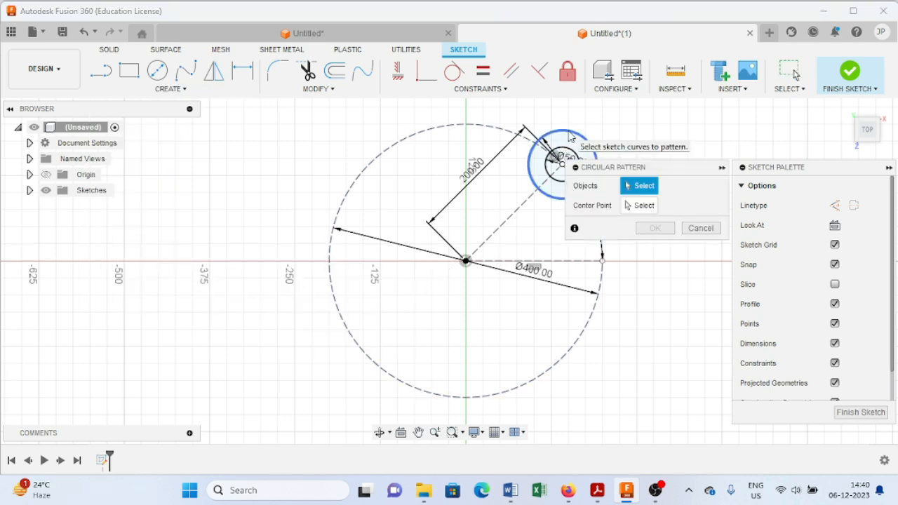
pyautogui.click(560, 157)
pyautogui.click(560, 160)
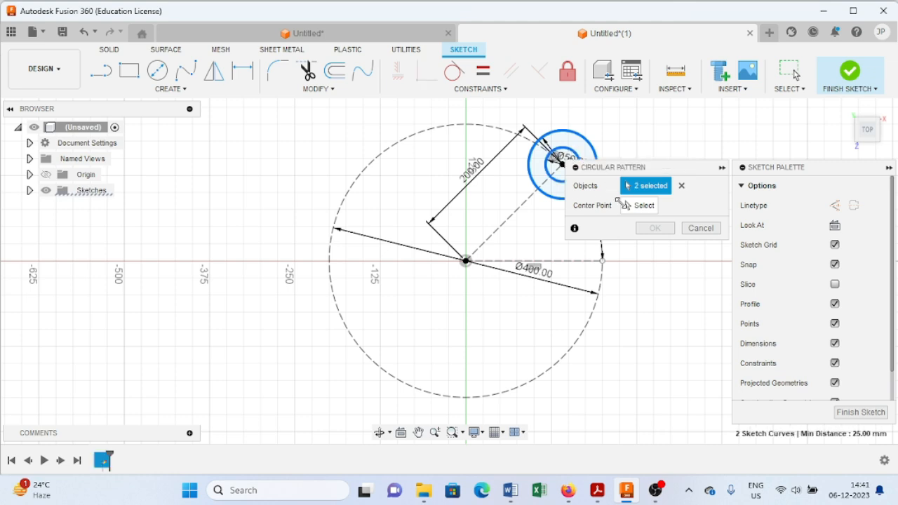
pyautogui.click(640, 206)
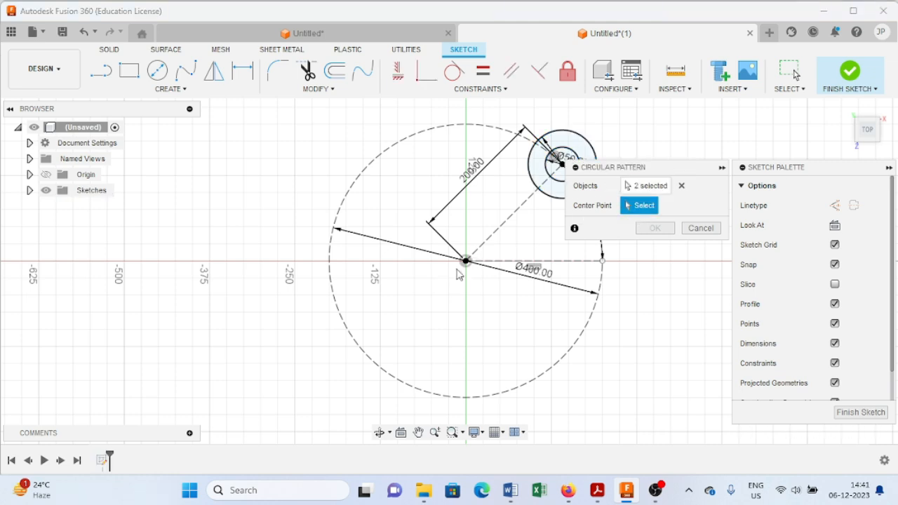
pyautogui.click(466, 262)
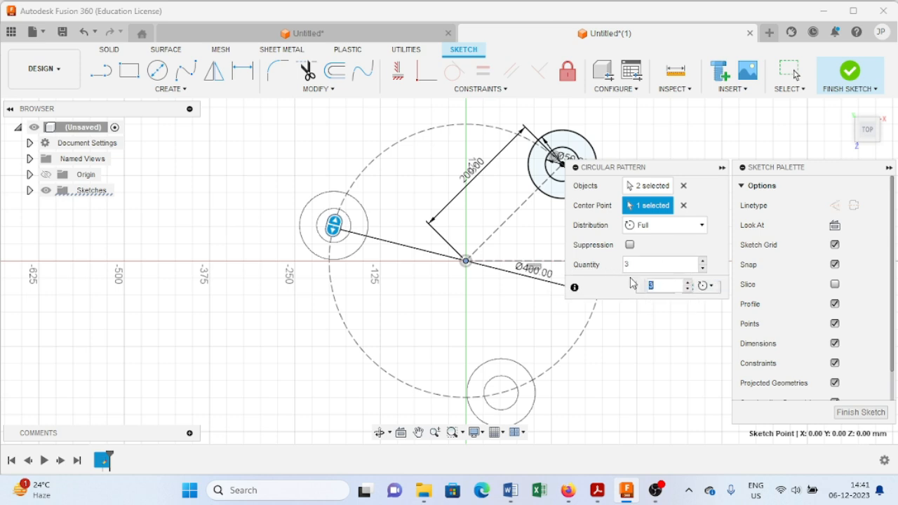
pyautogui.moveTo(662, 168); pyautogui.dragTo(661, 133)
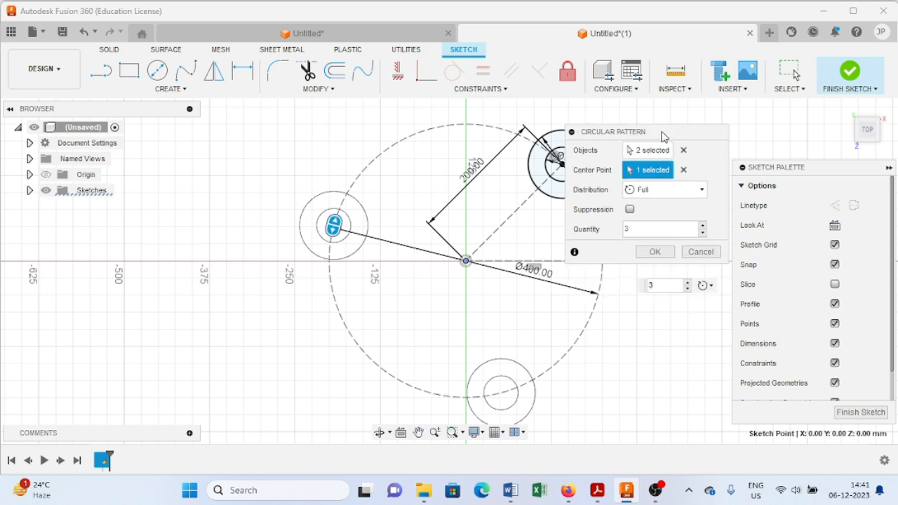
pyautogui.click(652, 252)
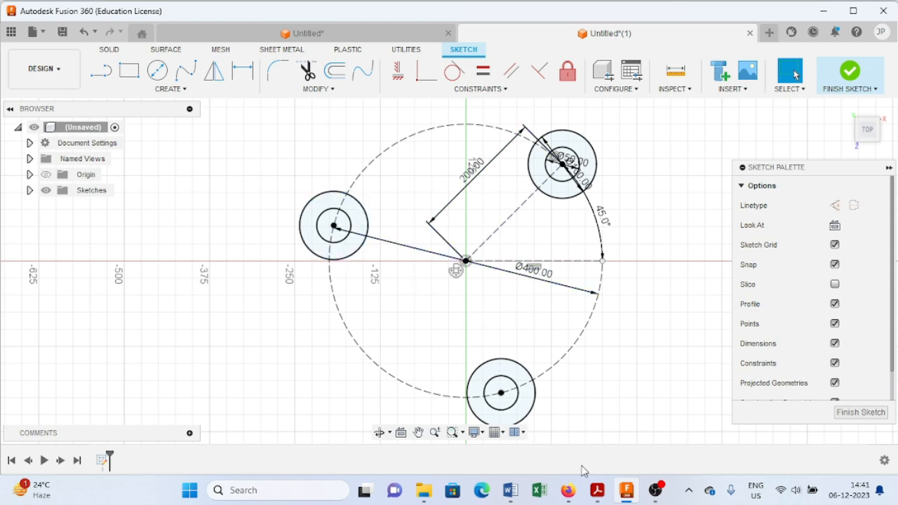
# - Check the remaining radii and hole sizes on the PDF reference drawing and return to the Fusion 360 sketch
pyautogui.click(624, 492)
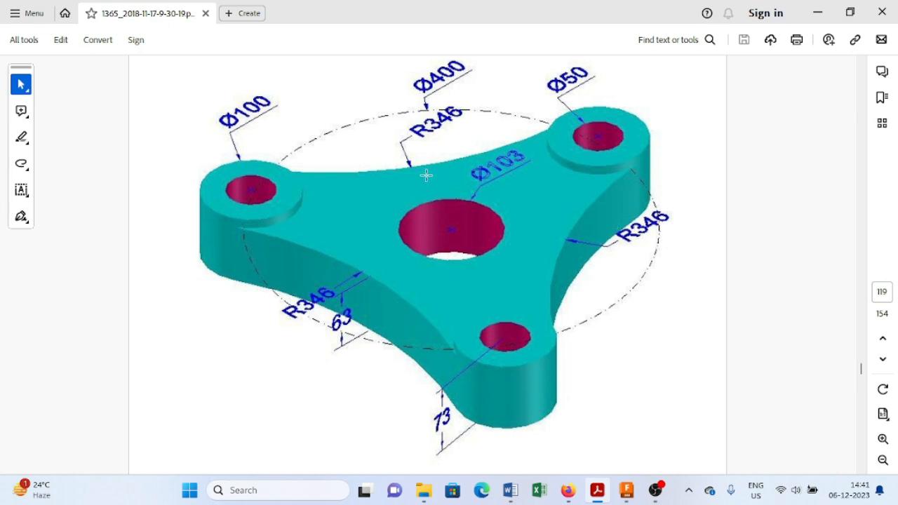
pyautogui.click(627, 491)
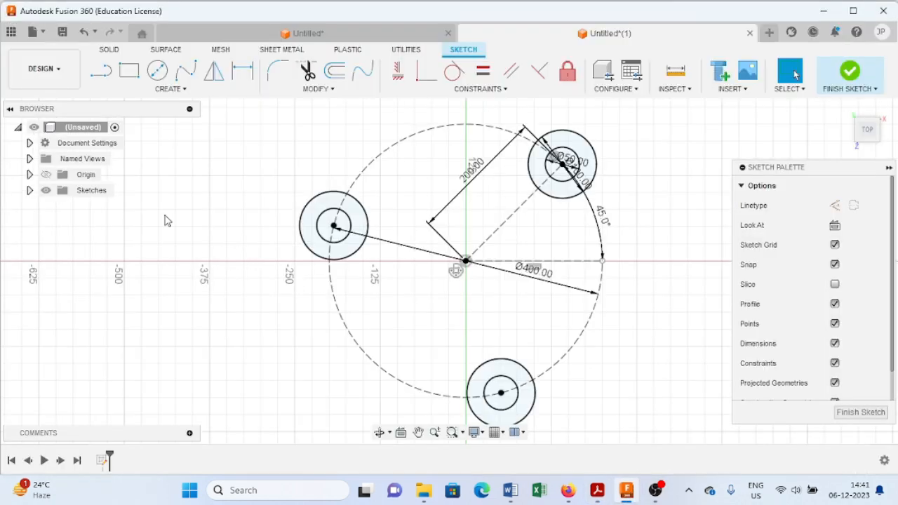
pyautogui.click(157, 70)
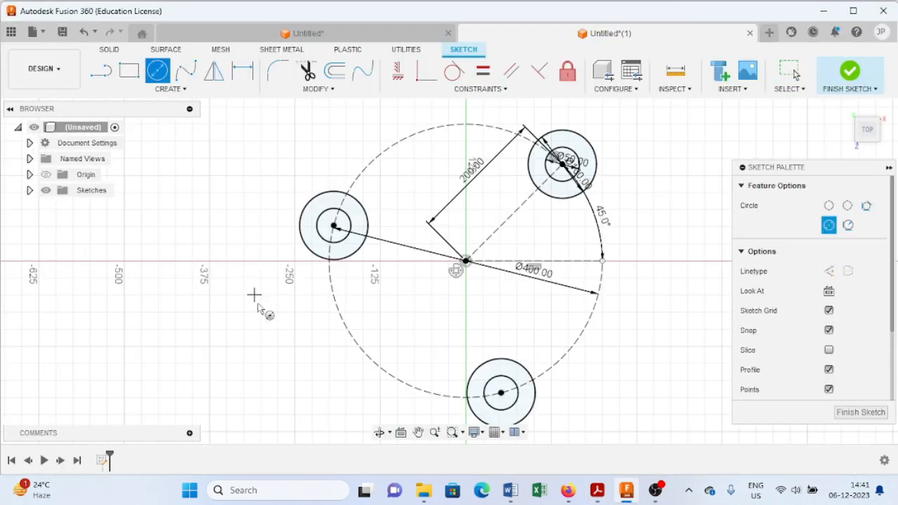
pyautogui.click(232, 376)
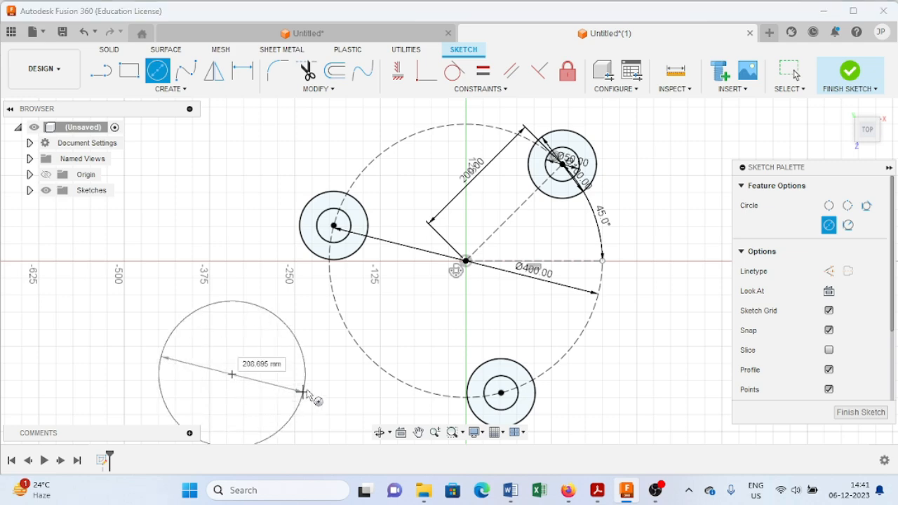
pyautogui.press('Escape')
pyautogui.press('Escape')
# - Draw a 692 mm diameter circle in the empty area below and to the left of the three bosses
pyautogui.scroll(-4, 308, 330)
pyautogui.click(158, 73)
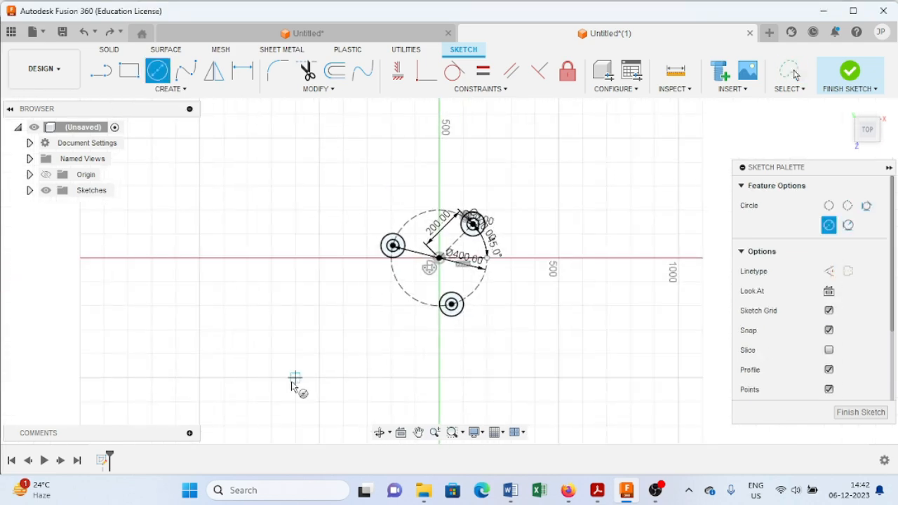
pyautogui.click(246, 402)
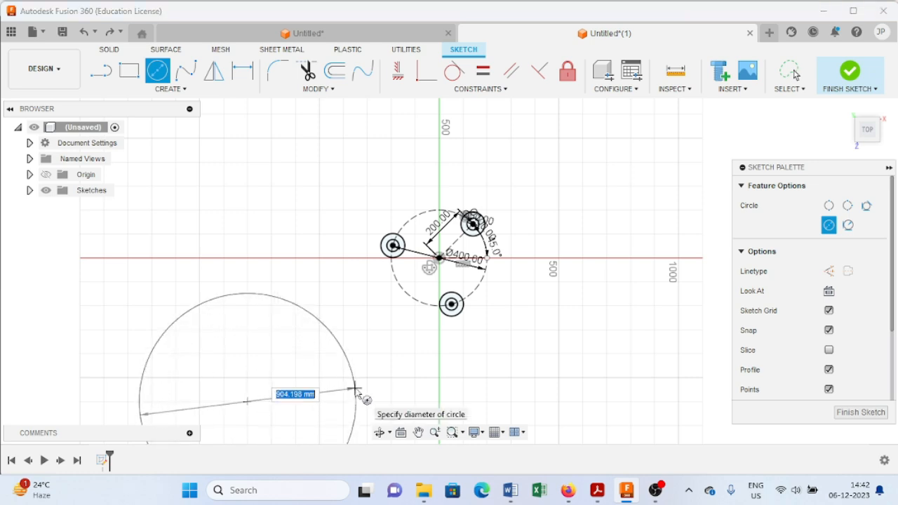
pyautogui.write('690')
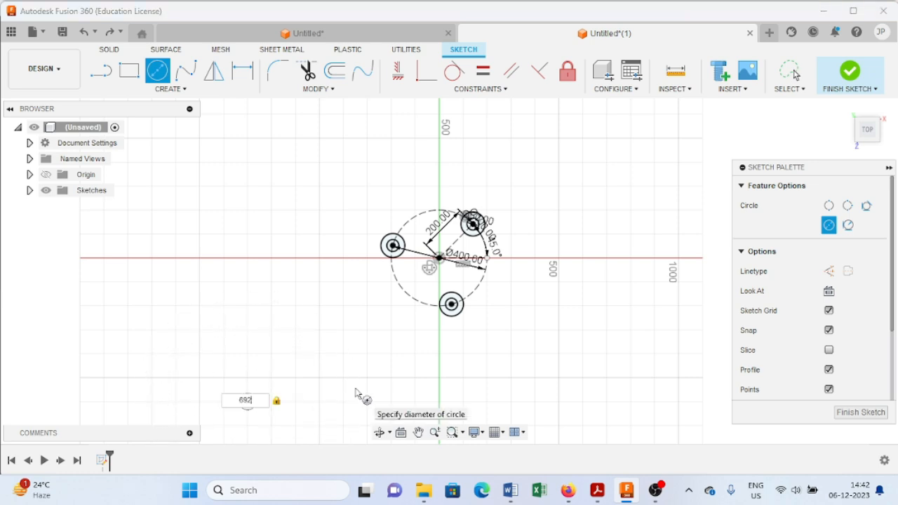
pyautogui.press('Return')
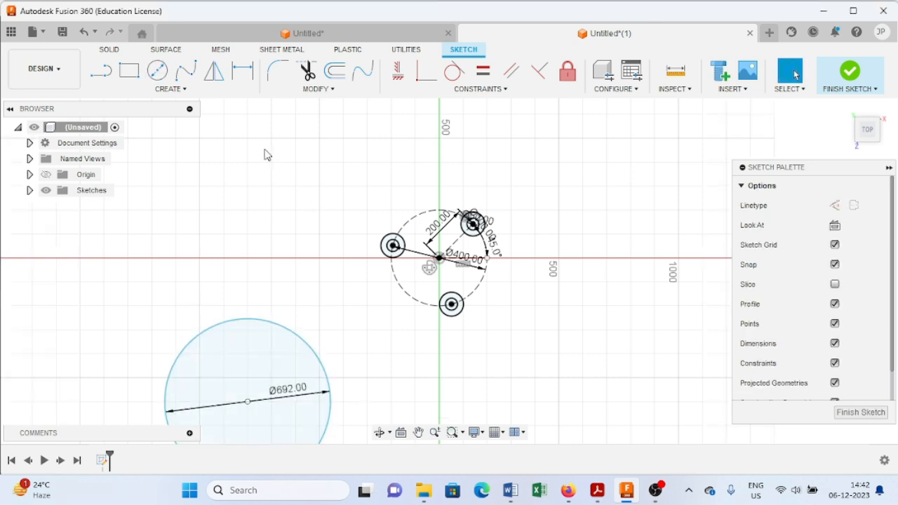
# - Make the 692 mm circle tangent to the outer circles of the left and lower bosses
pyautogui.click(459, 79)
pyautogui.click(301, 336)
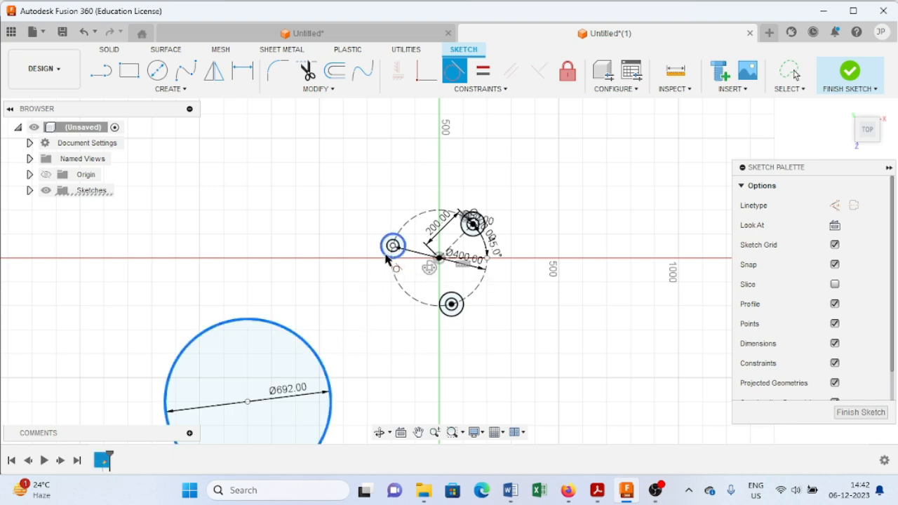
pyautogui.click(386, 254)
pyautogui.click(401, 328)
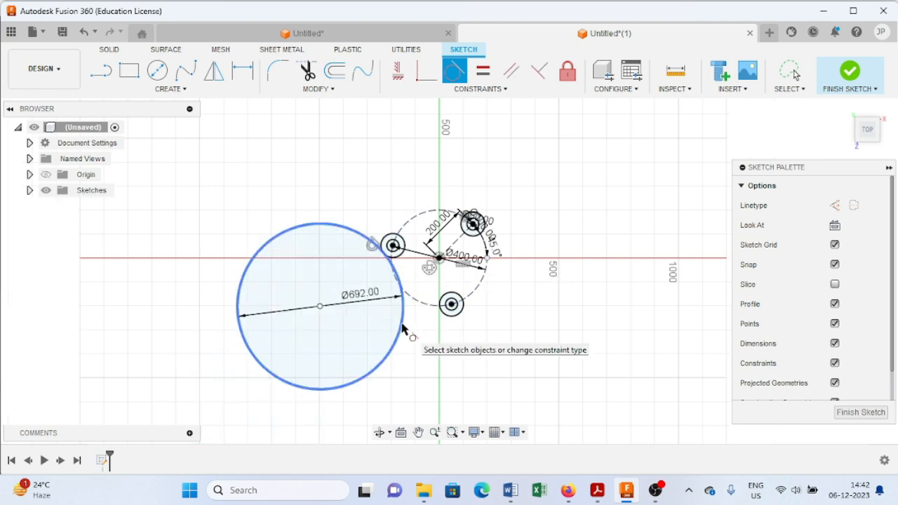
pyautogui.click(450, 316)
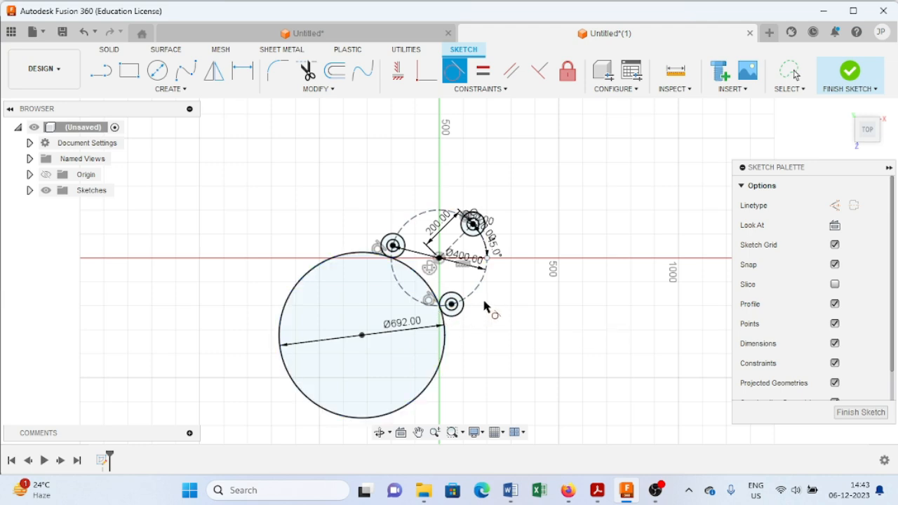
# - Draw a second 692 mm diameter circle in the empty area to the right of the bosses
pyautogui.click(158, 72)
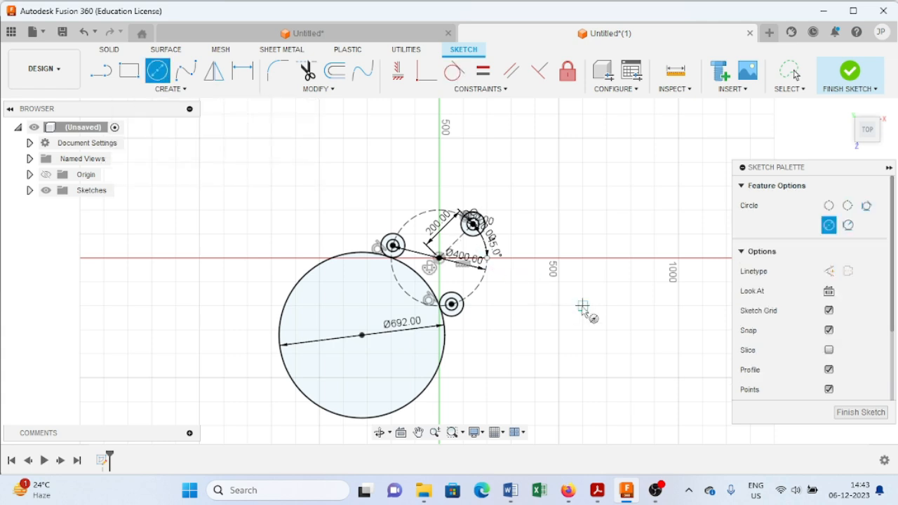
pyautogui.click(620, 330)
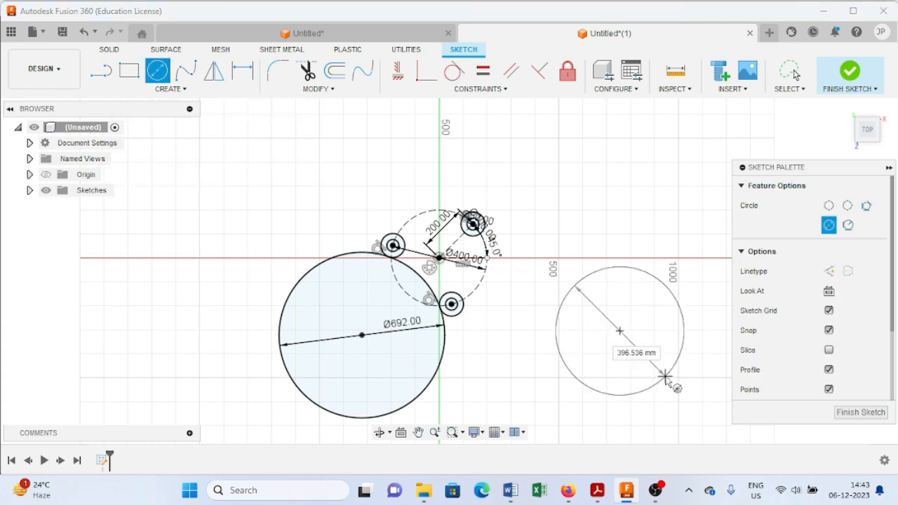
pyautogui.write('692')
pyautogui.press('Return')
pyautogui.press('Escape')
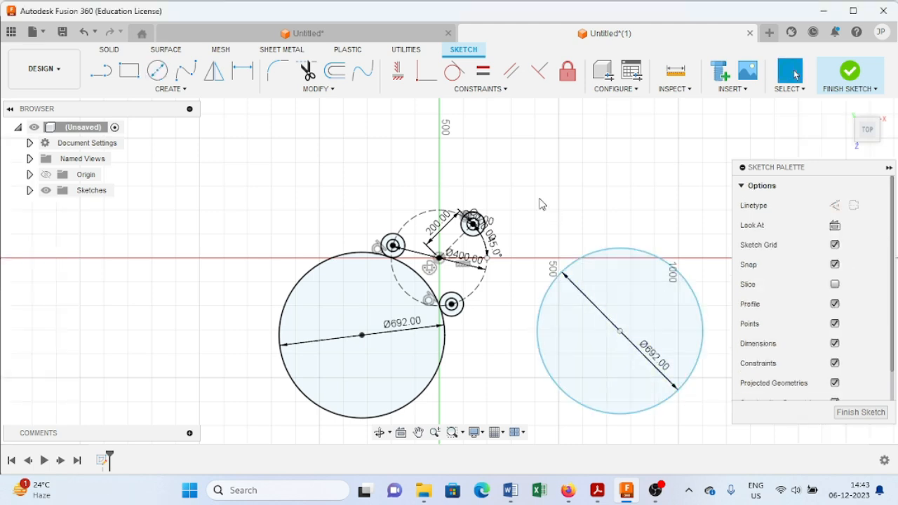
# - Make the second 692 mm circle tangent to the outer circles of the upper-right and lower bosses
pyautogui.click(454, 71)
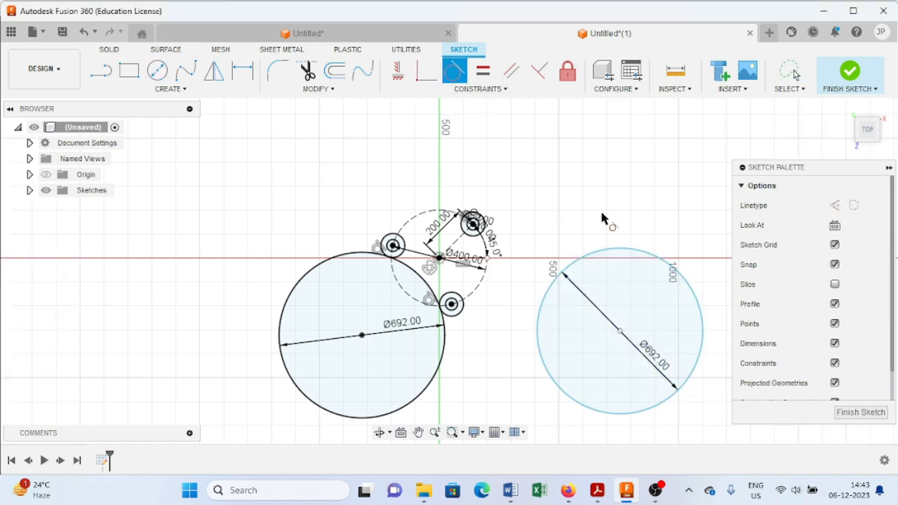
pyautogui.click(601, 259)
pyautogui.click(497, 239)
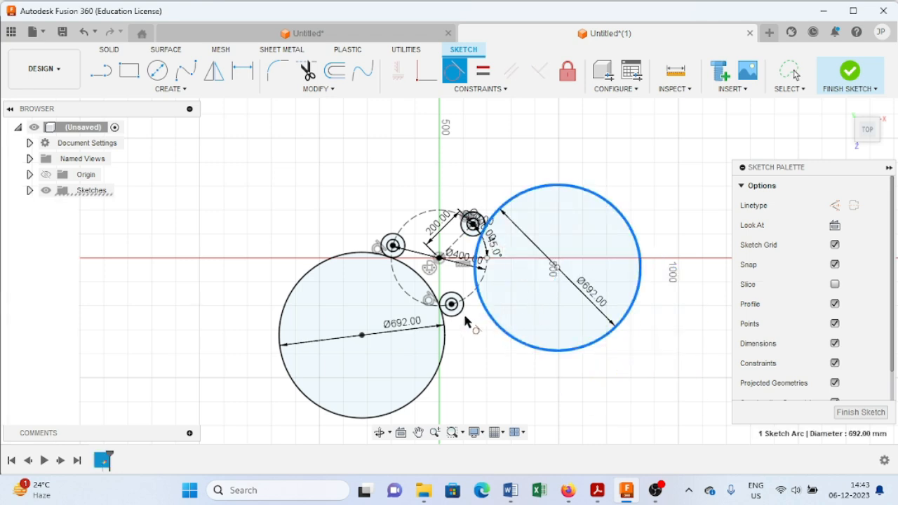
pyautogui.click(462, 314)
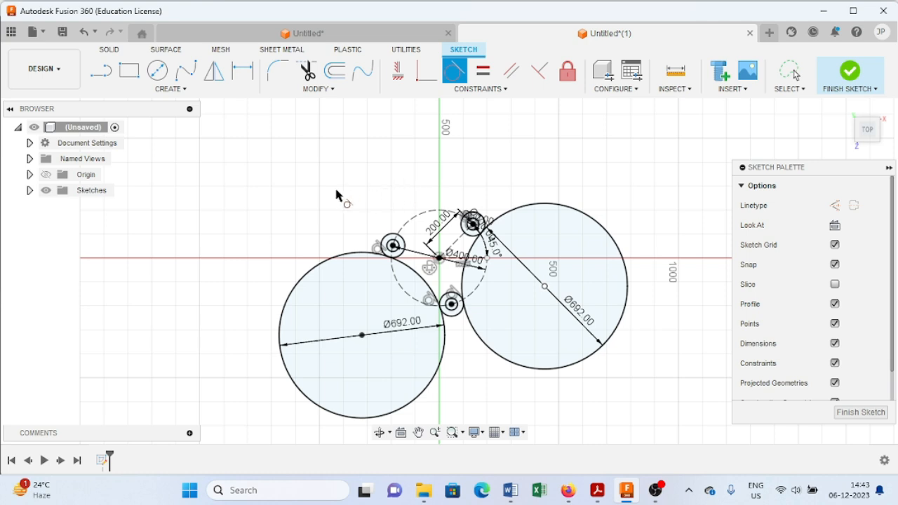
pyautogui.press('Escape')
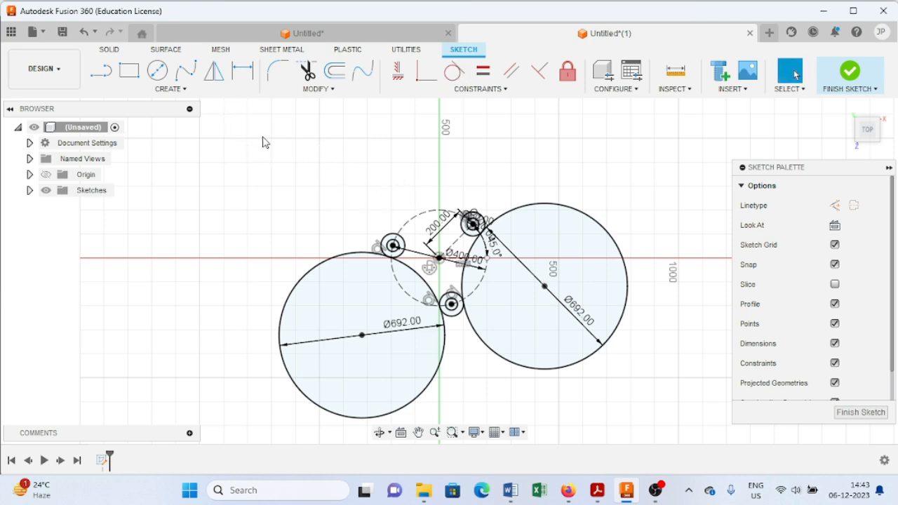
# - Draw a third 692 mm diameter circle in the empty area above the bosses
pyautogui.moveTo(261, 145); pyautogui.dragTo(260, 213, button='middle')
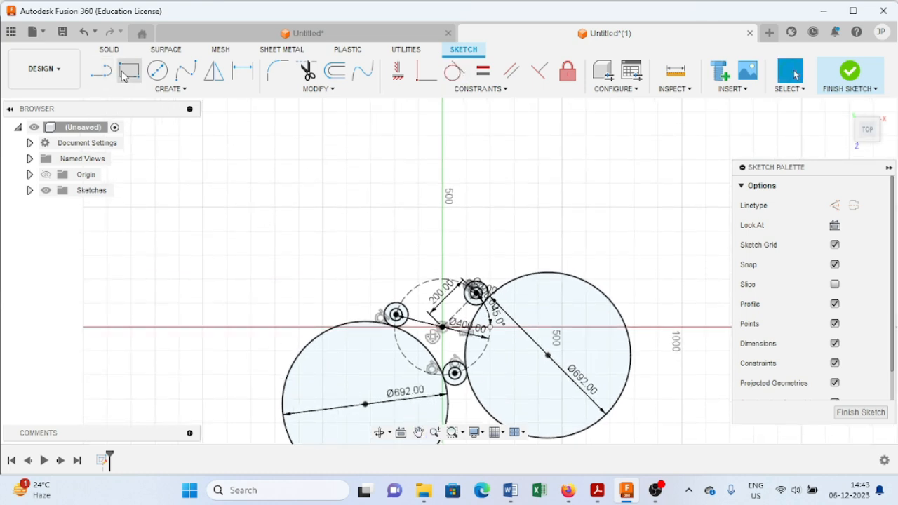
pyautogui.click(157, 71)
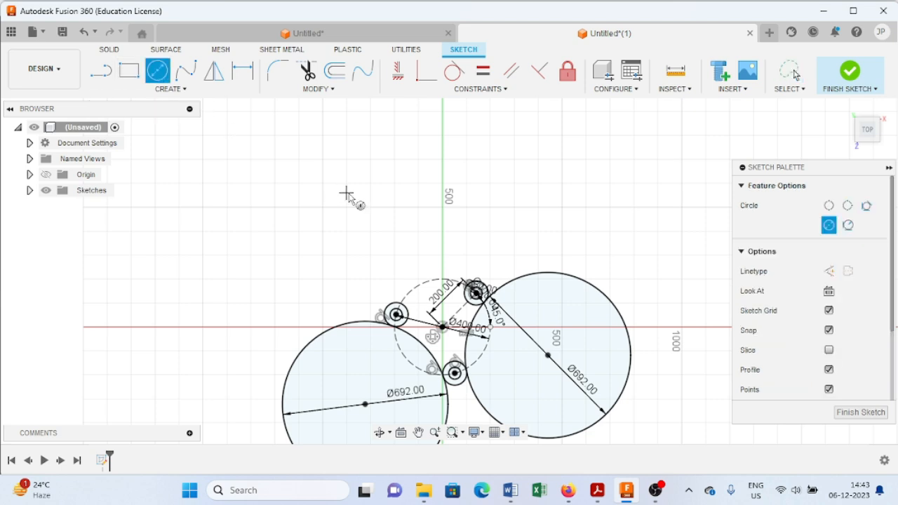
pyautogui.click(359, 150)
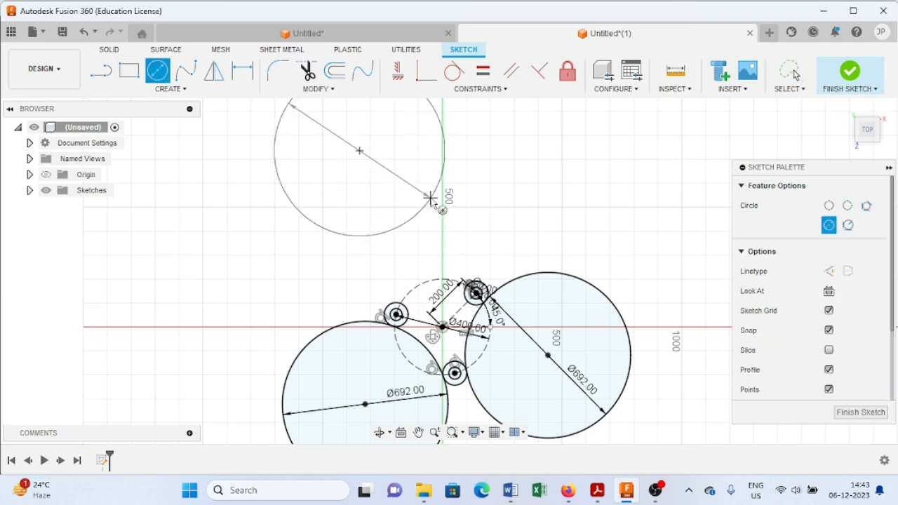
pyautogui.write('692')
pyautogui.press('Return')
pyautogui.press('Escape')
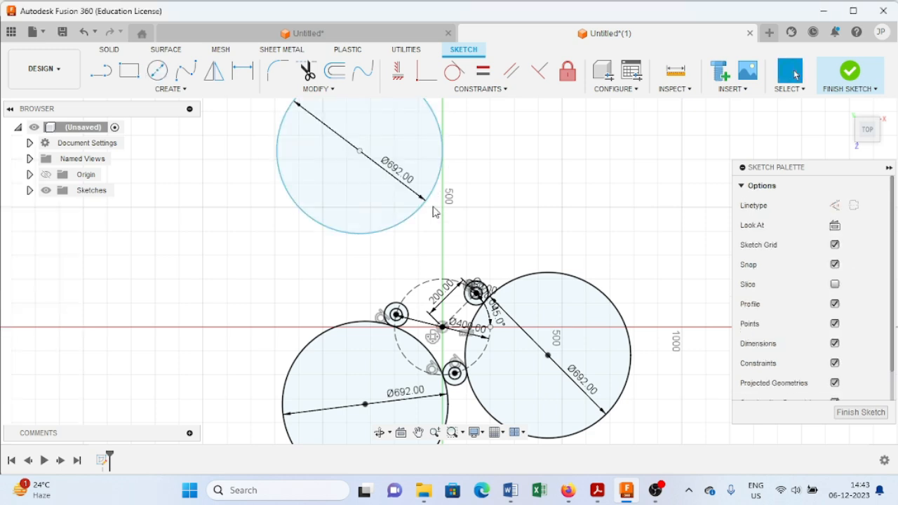
# - Make the third 692 mm circle tangent to the outer circles of the upper-right and left bosses
pyautogui.click(452, 72)
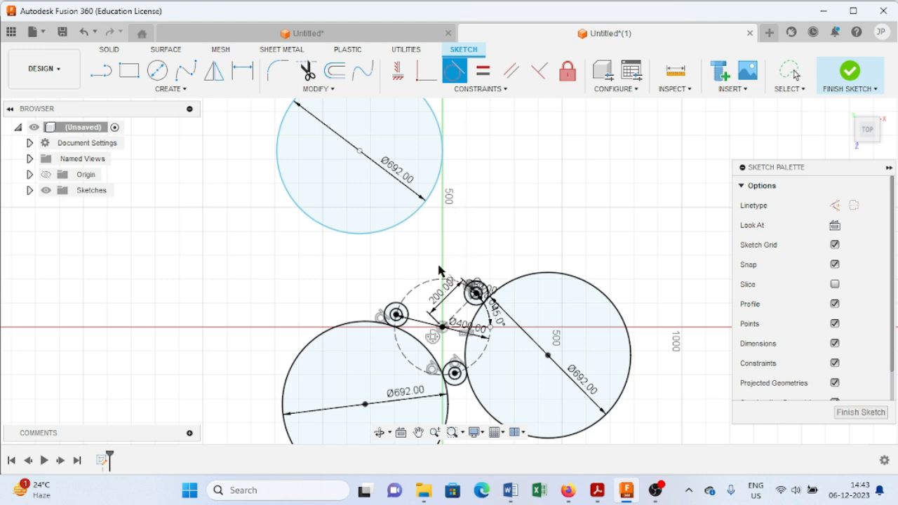
pyautogui.click(418, 211)
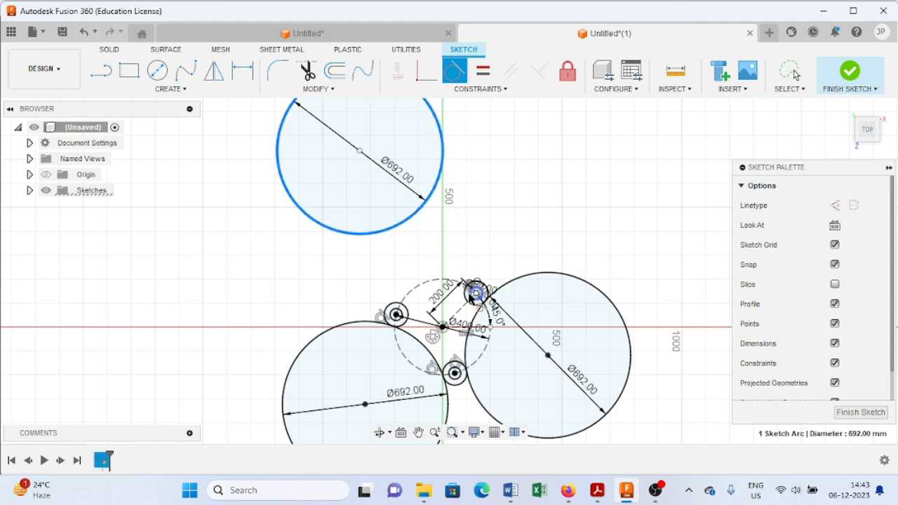
pyautogui.click(473, 293)
pyautogui.click(394, 287)
pyautogui.click(393, 307)
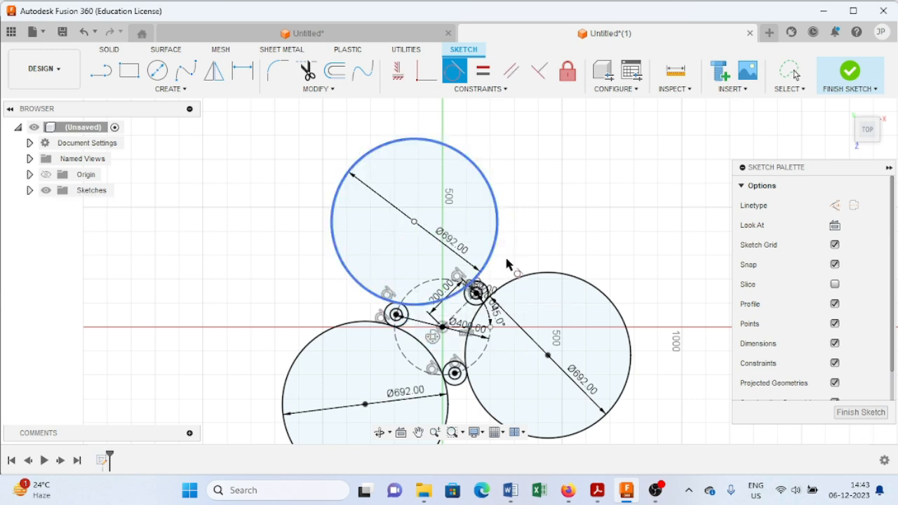
pyautogui.scroll(-3, 563, 224)
pyautogui.press('Escape')
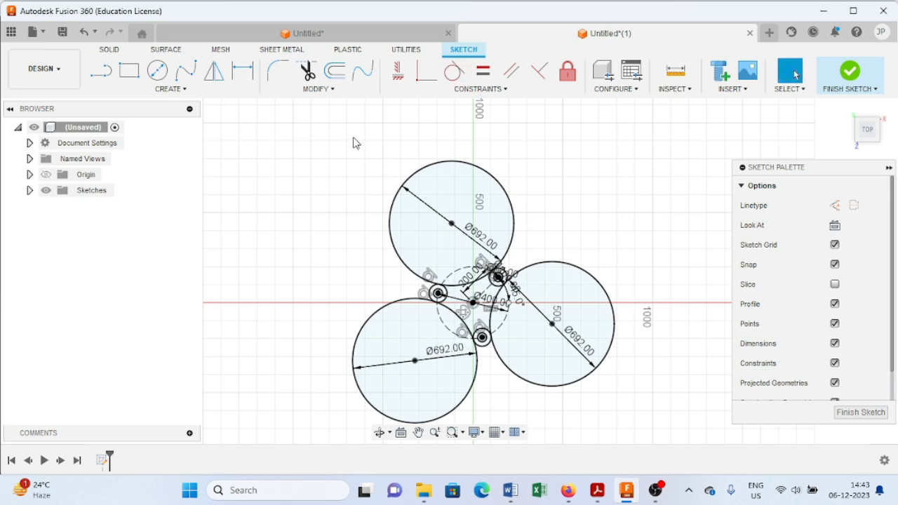
# - Break each of the three 692 mm circles where they touch the boss circles
pyautogui.click(329, 90)
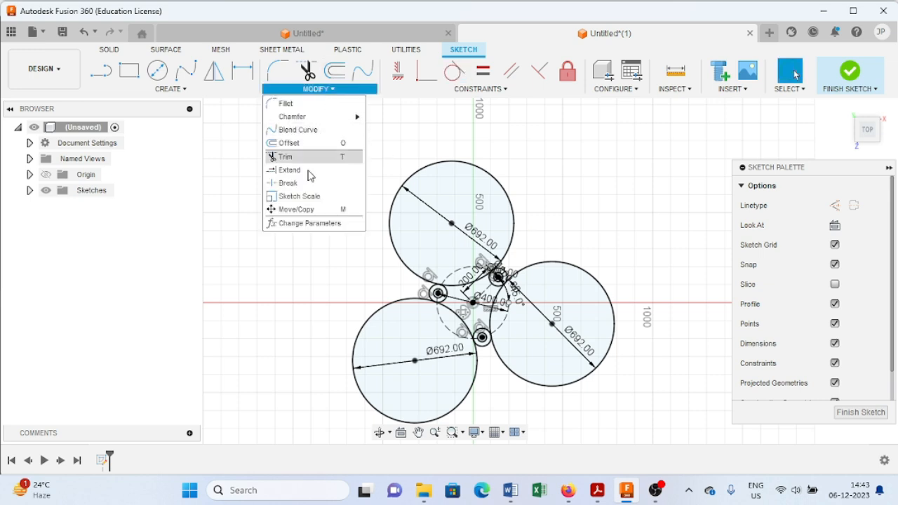
pyautogui.click(303, 187)
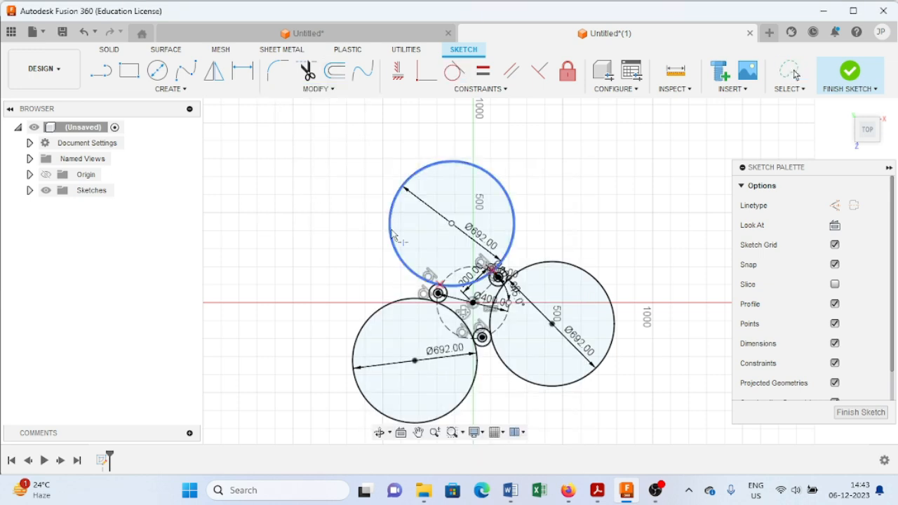
pyautogui.click(444, 215)
pyautogui.click(582, 270)
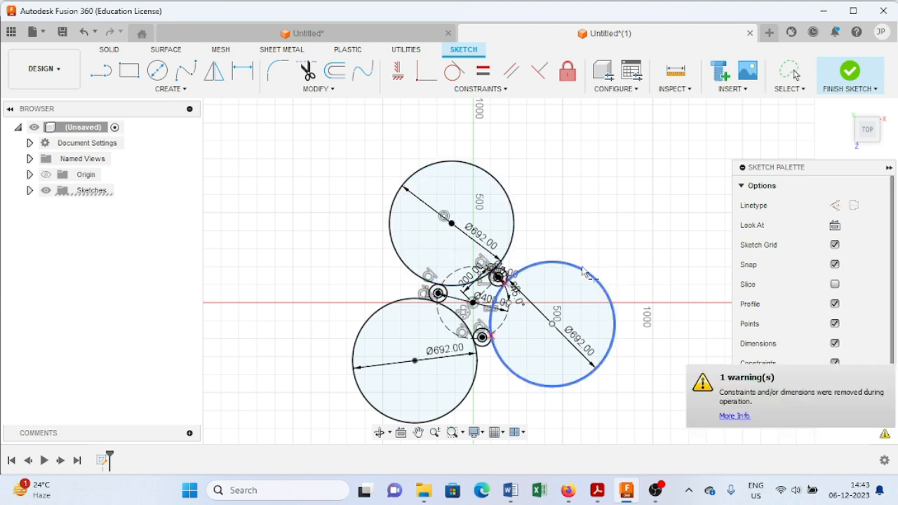
pyautogui.click(379, 324)
pyautogui.press('Escape')
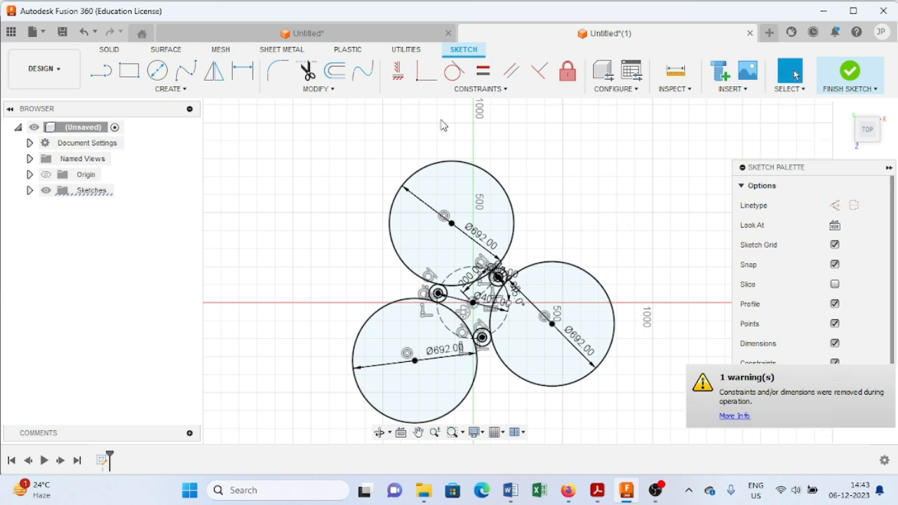
# - Trim away the outer portions of the three 692 mm circles, keeping the arcs between the bosses, and hide the sketch dimensions
pyautogui.click(437, 169)
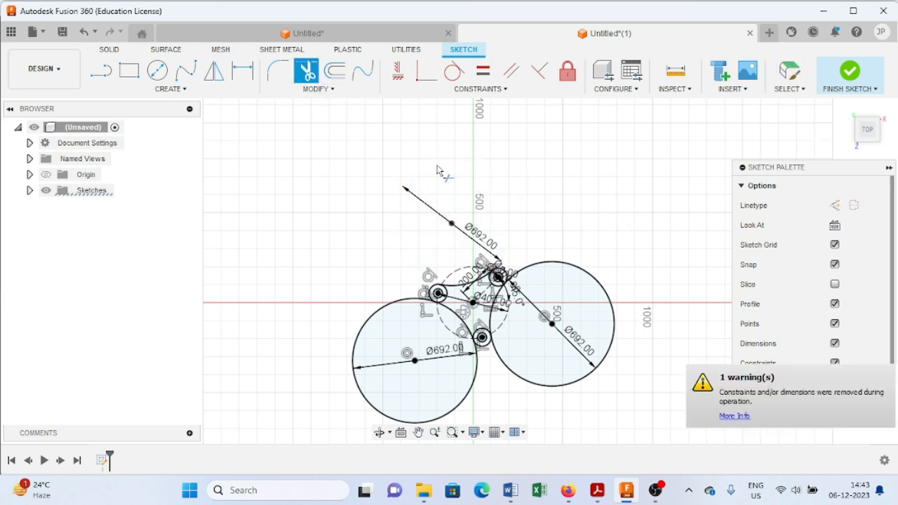
pyautogui.click(588, 278)
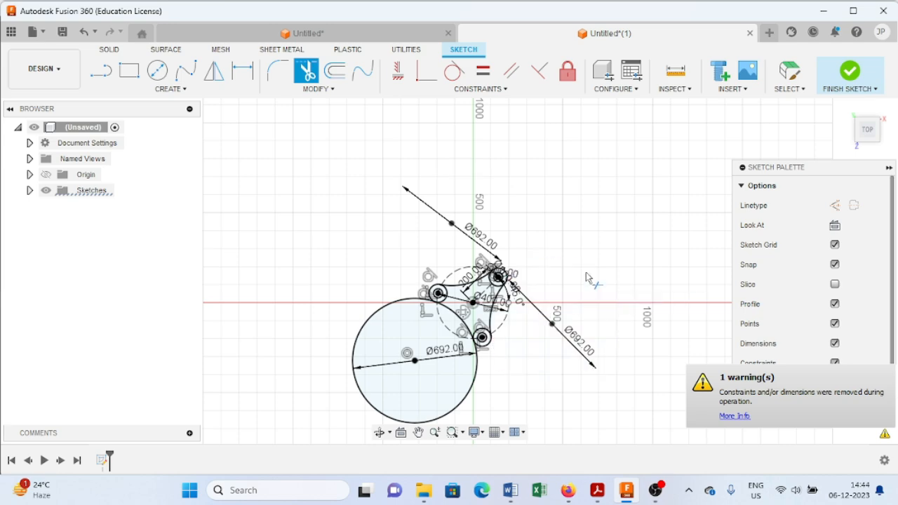
pyautogui.scroll(4, 551, 275)
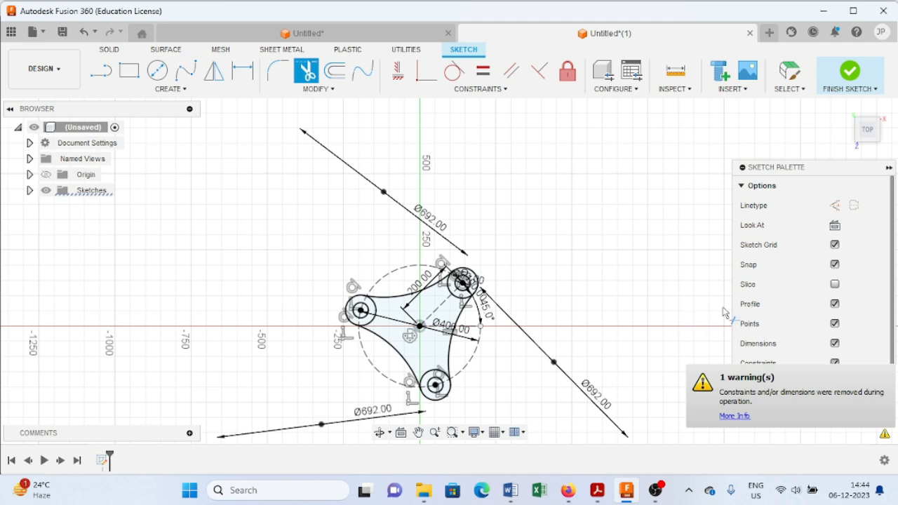
pyautogui.click(834, 343)
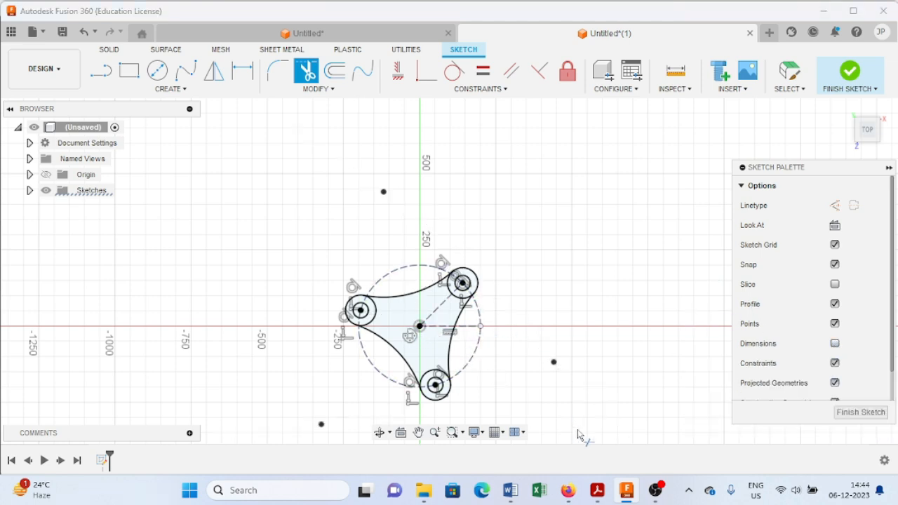
# - Check the central hole size in the PDF drawing, draw a 103 mm diameter circle centred on the origin, and finish the sketch
pyautogui.click(600, 491)
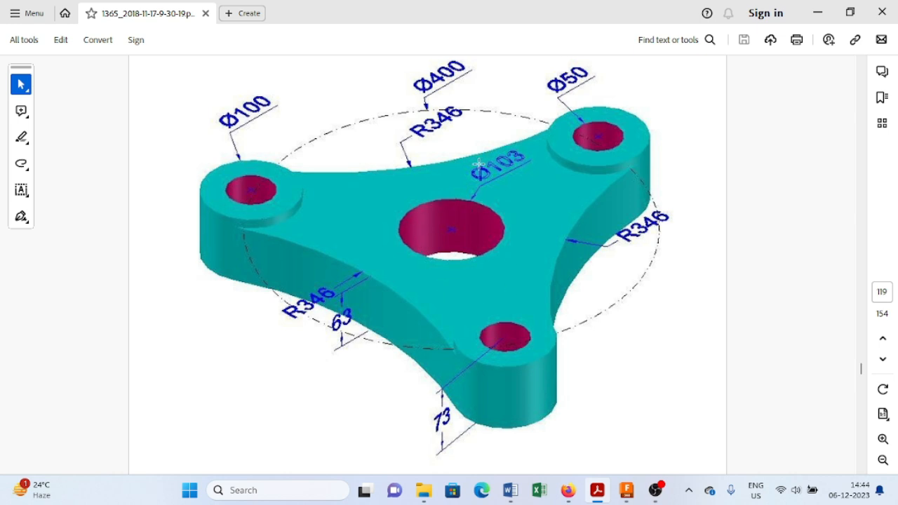
pyautogui.click(627, 490)
pyautogui.click(156, 73)
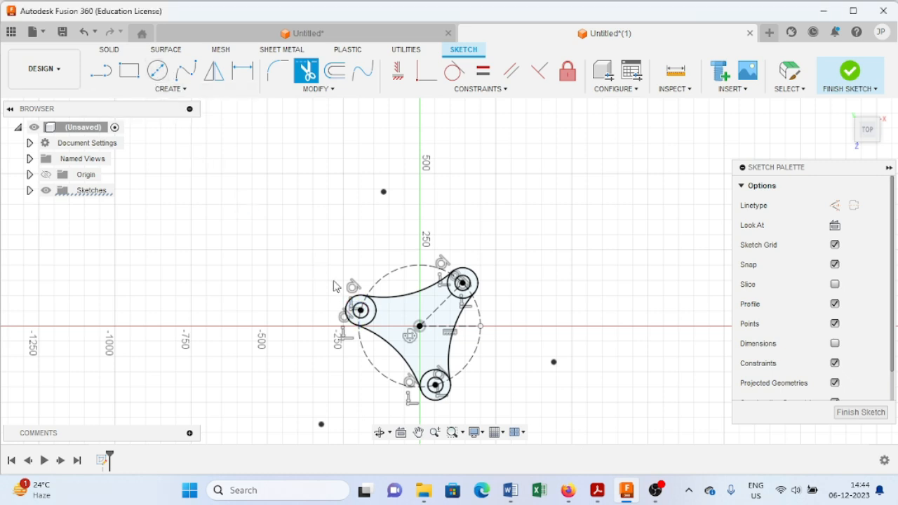
pyautogui.click(420, 327)
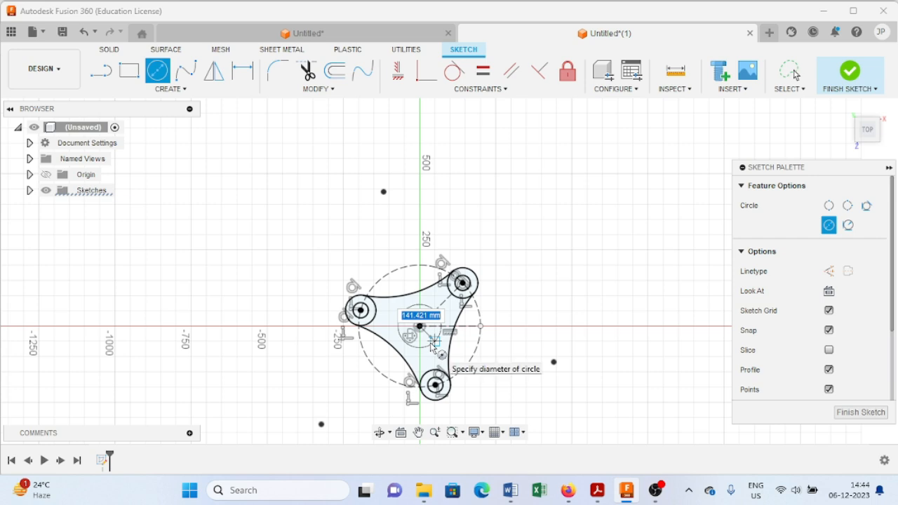
pyautogui.write('103')
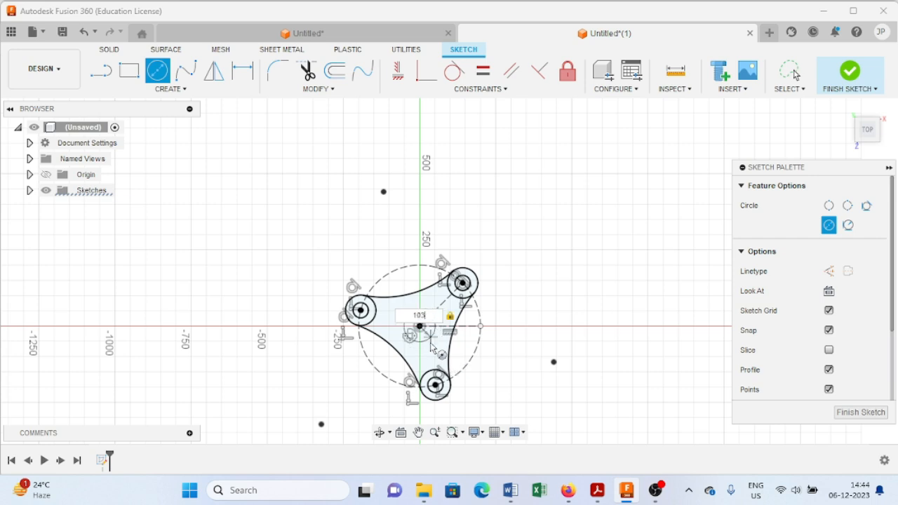
pyautogui.press('Return')
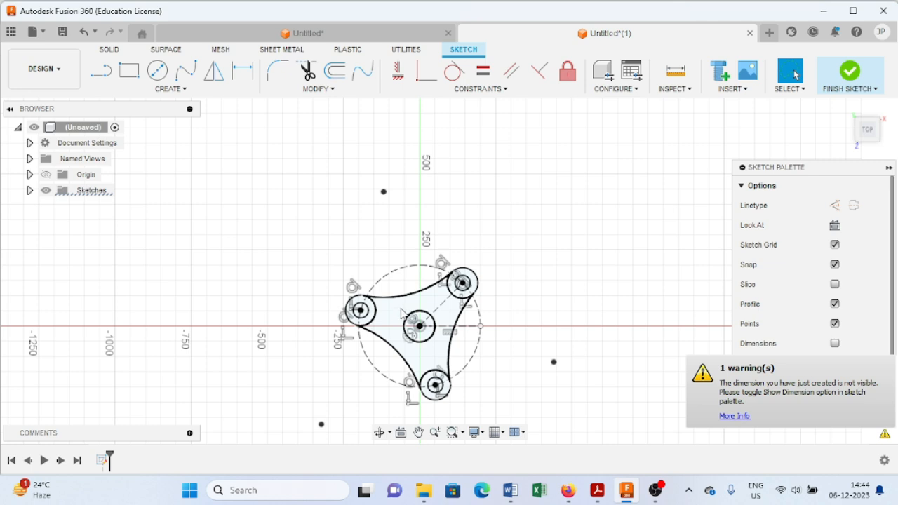
pyautogui.click(844, 82)
pyautogui.click(845, 108)
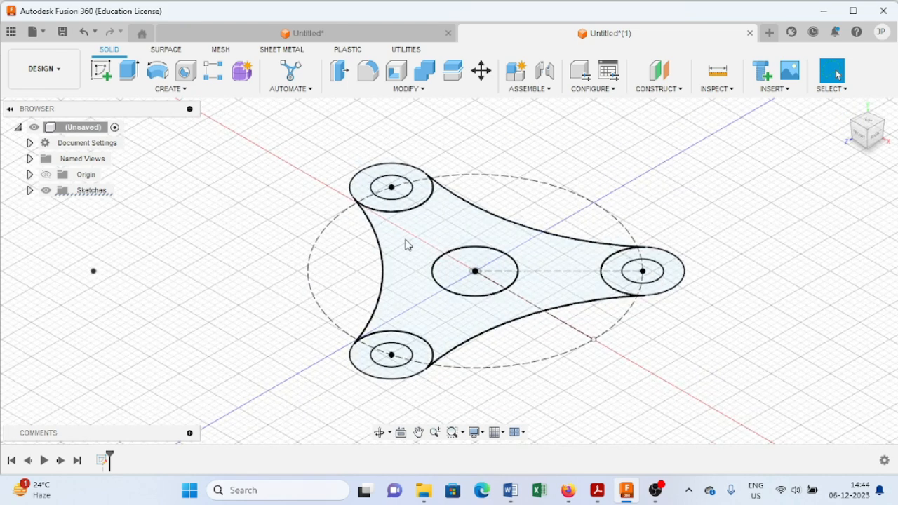
# - Extrude the central web and the three boss ring profiles 63 mm as a new body, leaving the holes open
pyautogui.click(405, 238)
pyautogui.click(418, 200)
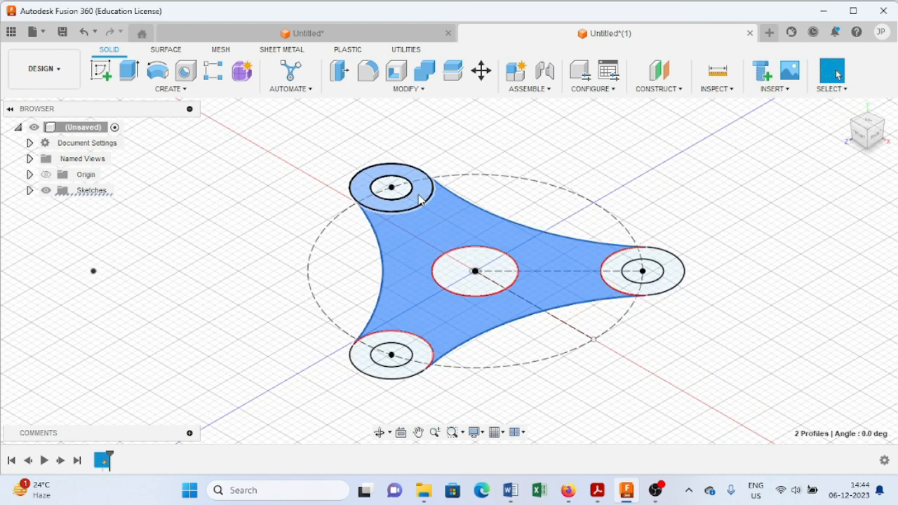
pyautogui.click(360, 340)
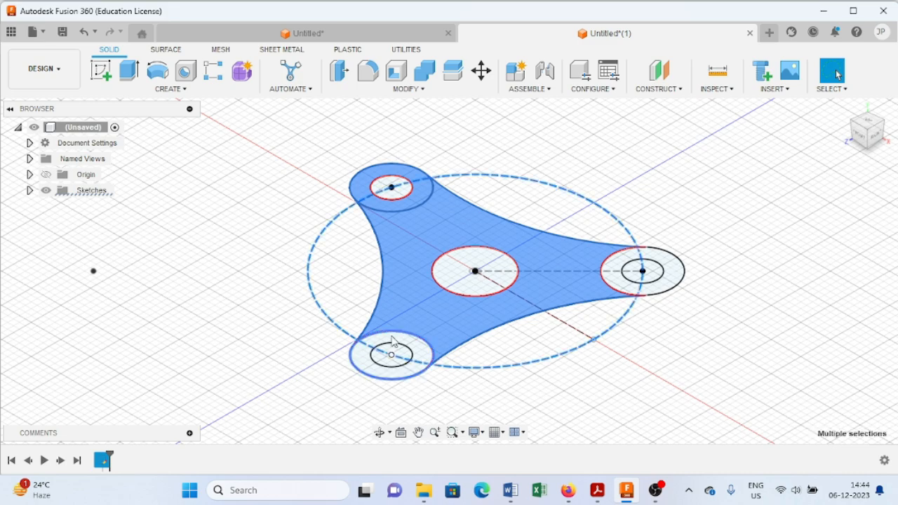
pyautogui.click(362, 365)
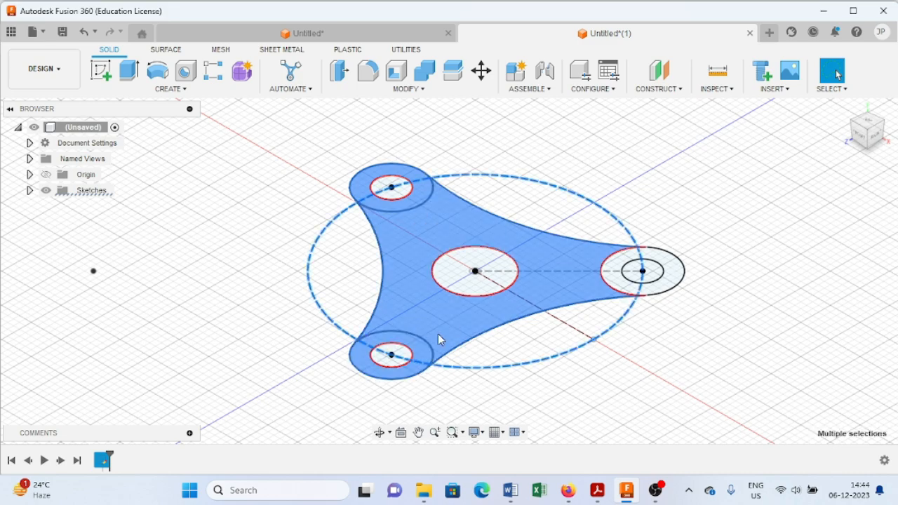
pyautogui.click(618, 288)
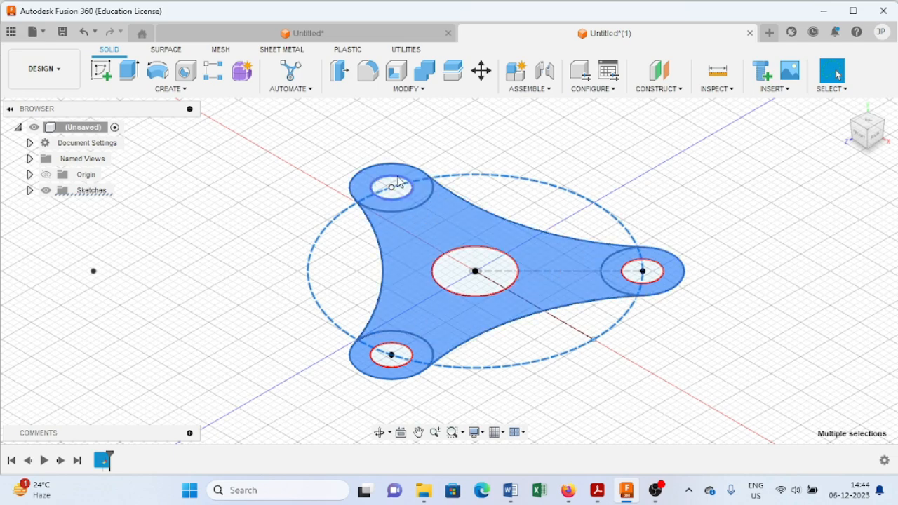
pyautogui.click(129, 71)
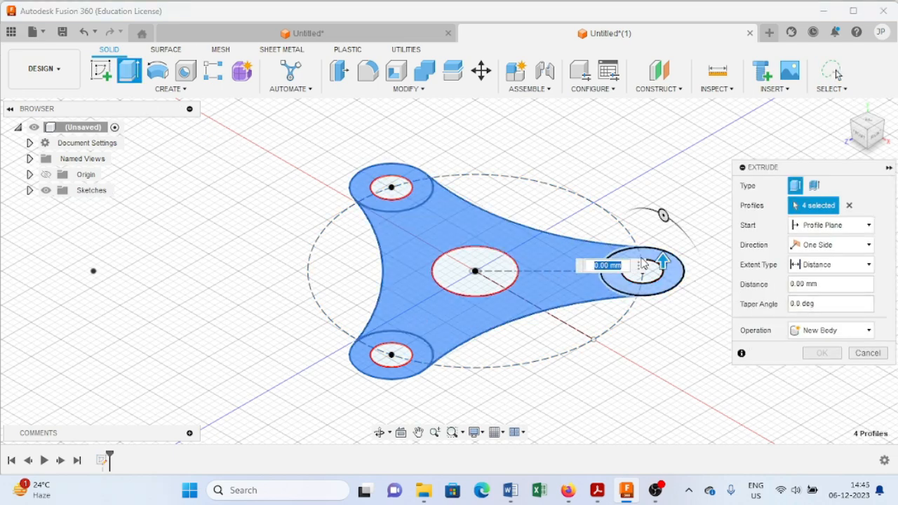
pyautogui.click(597, 490)
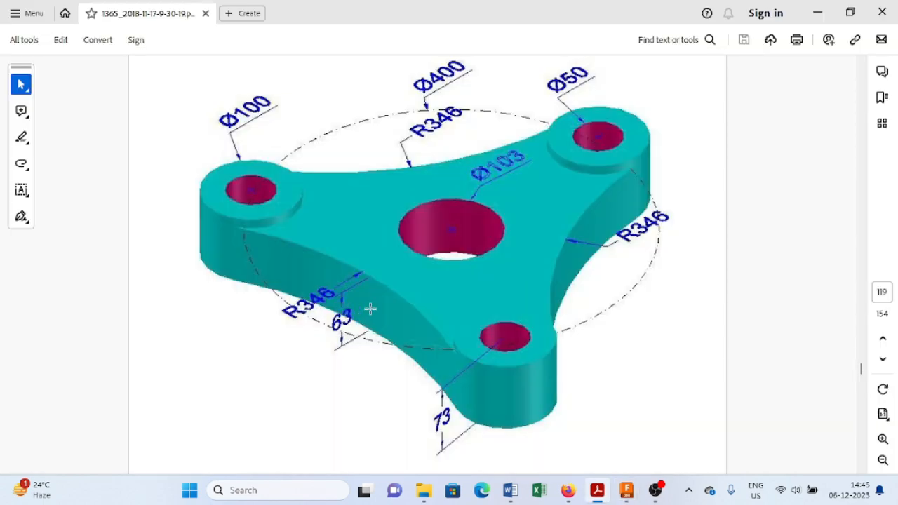
pyautogui.click(626, 490)
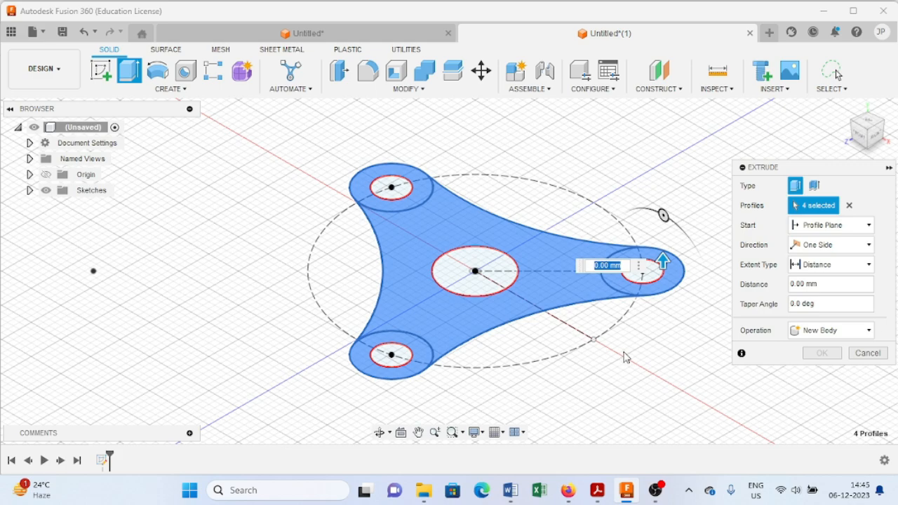
pyautogui.write('63')
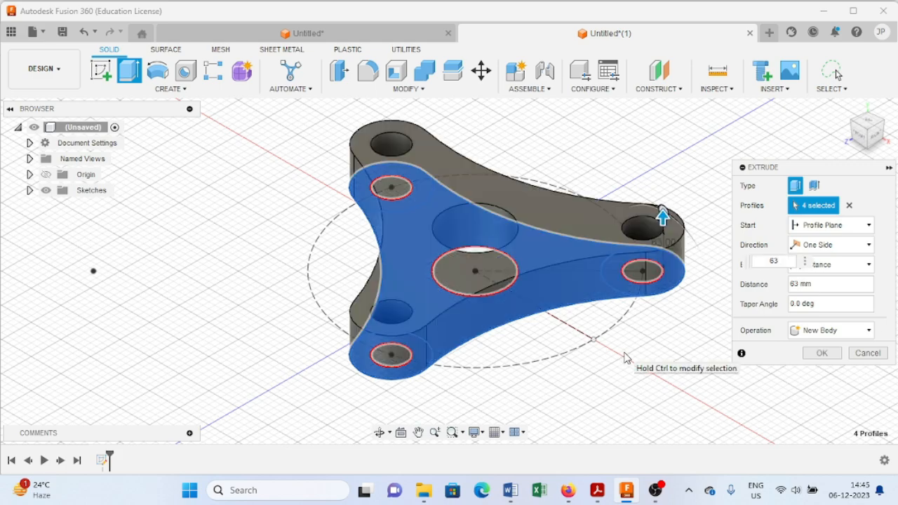
pyautogui.press('Return')
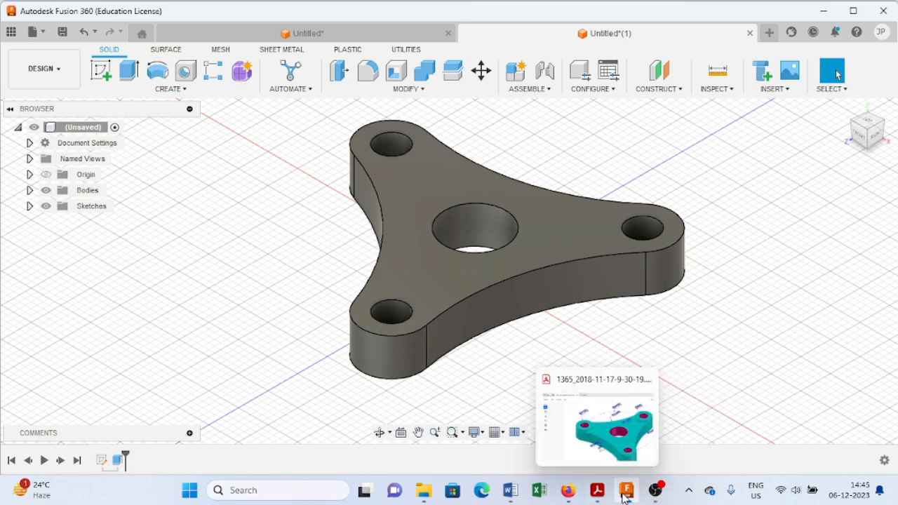
# - Check the boss height in the PDF drawing, start another extrusion, and show the base sketch again
pyautogui.click(597, 489)
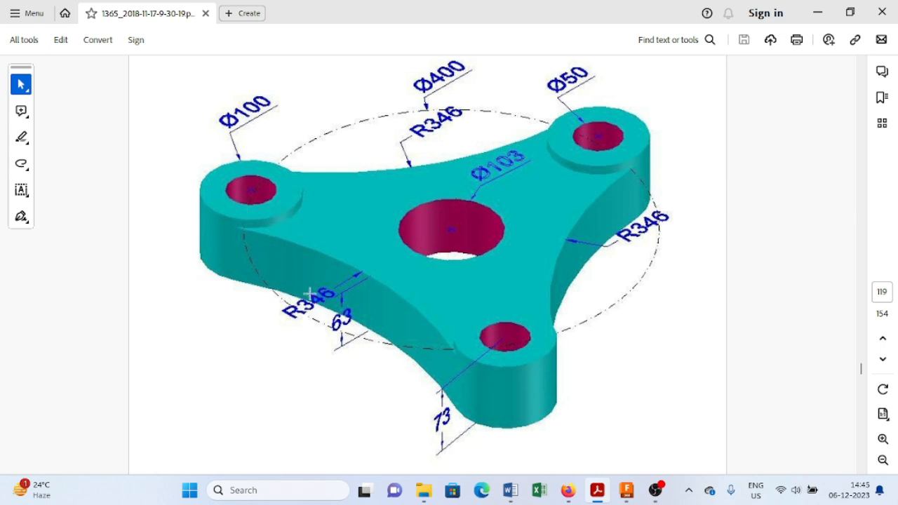
pyautogui.click(817, 13)
pyautogui.click(126, 77)
pyautogui.click(30, 207)
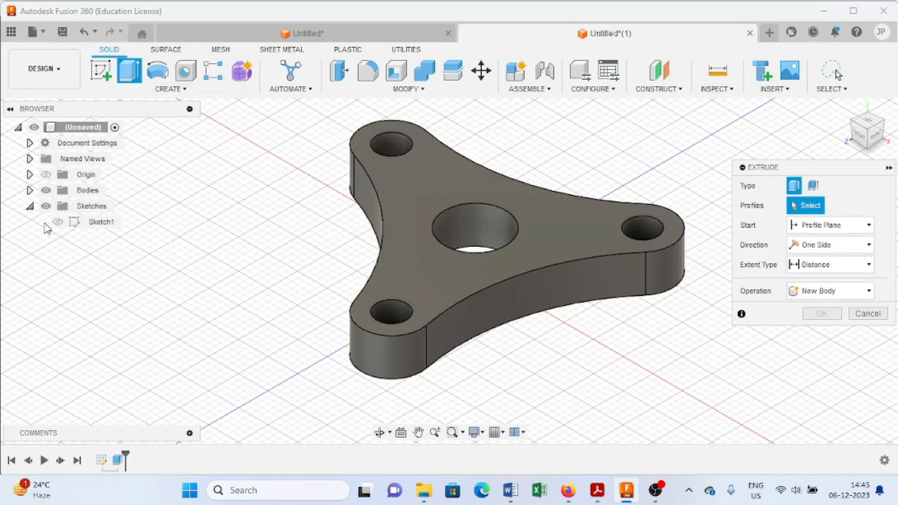
pyautogui.click(58, 222)
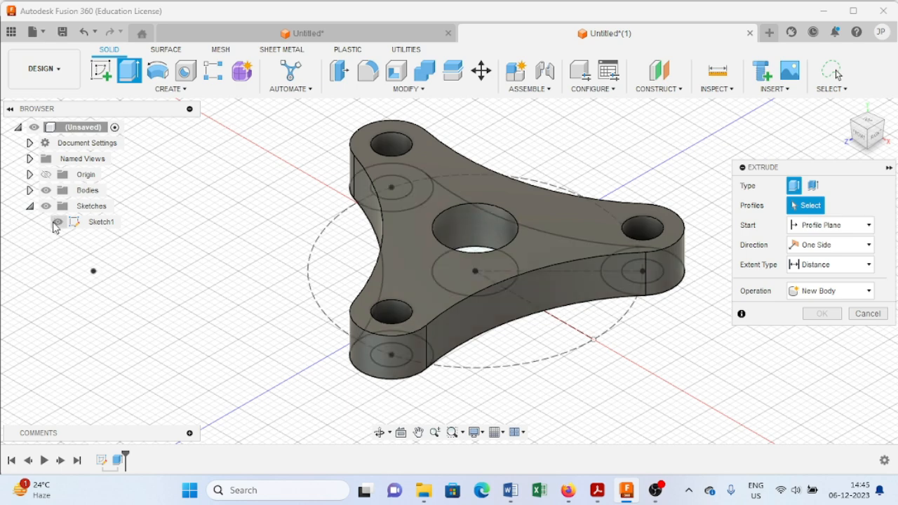
# - Extrude the three boss ring profiles 73 mm with the Join operation, and hide the base sketch
pyautogui.click(368, 374)
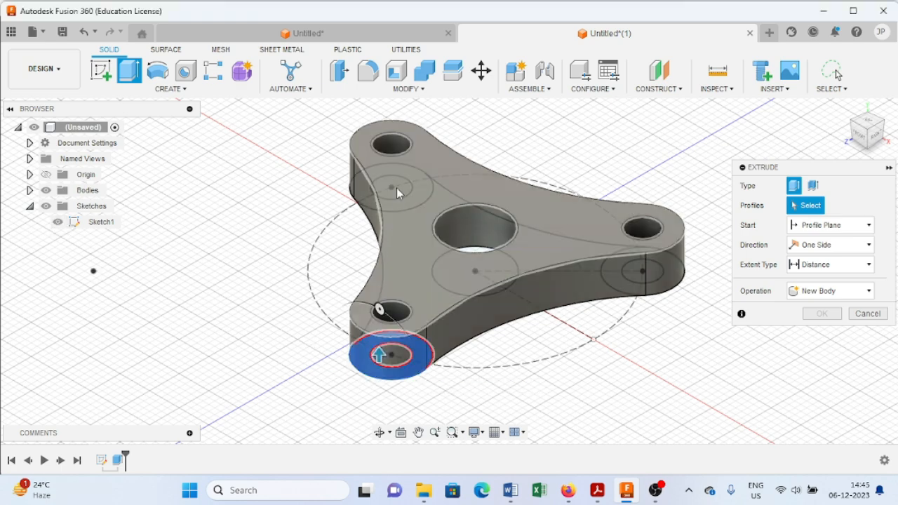
pyautogui.click(364, 205)
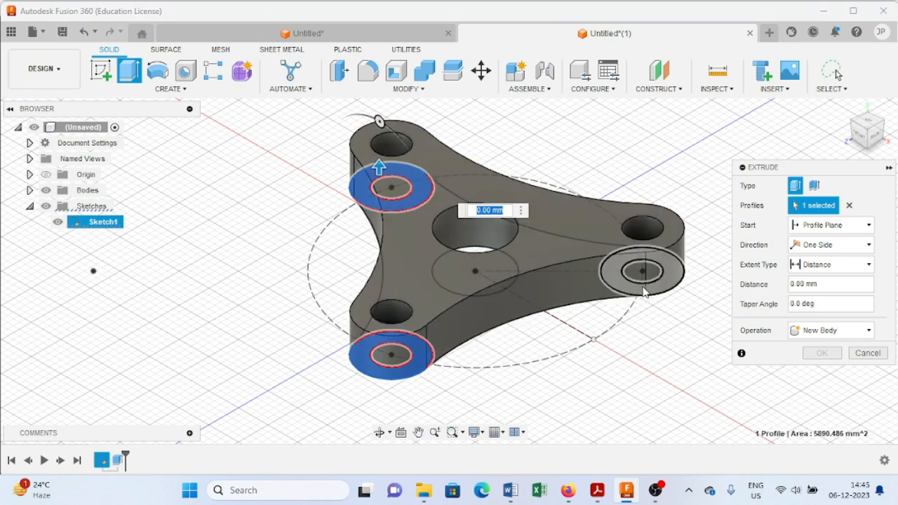
pyautogui.click(644, 271)
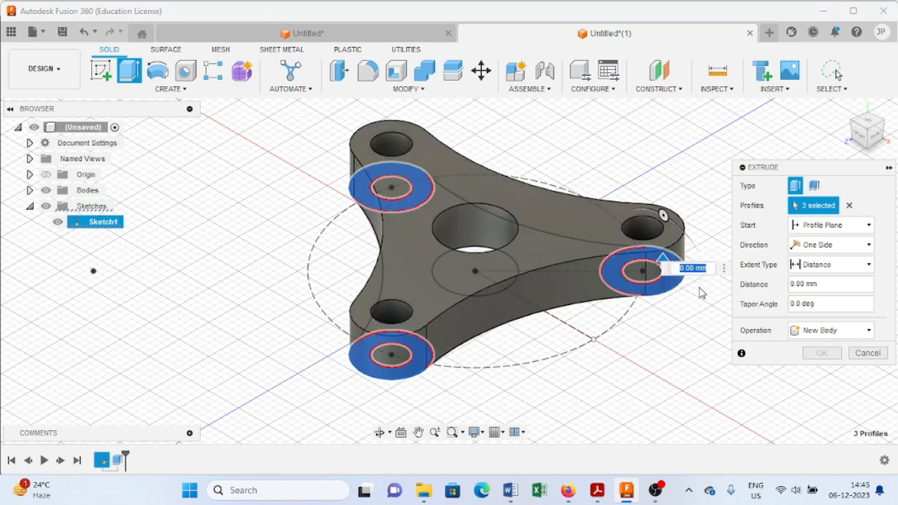
pyautogui.write('7')
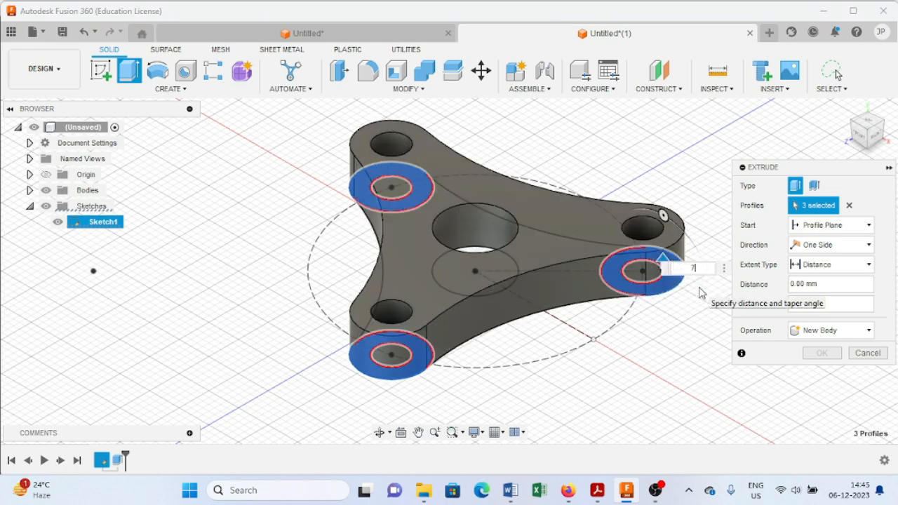
pyautogui.press('Return')
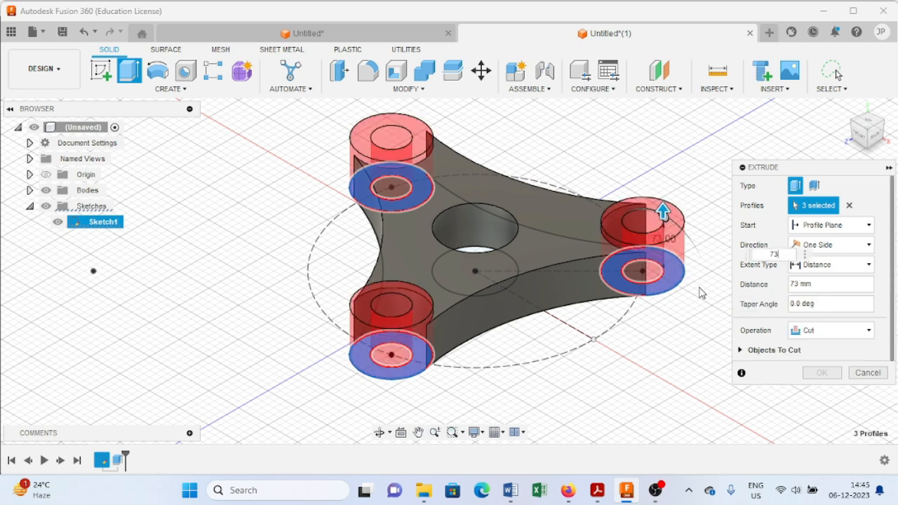
pyautogui.click(840, 331)
pyautogui.click(812, 347)
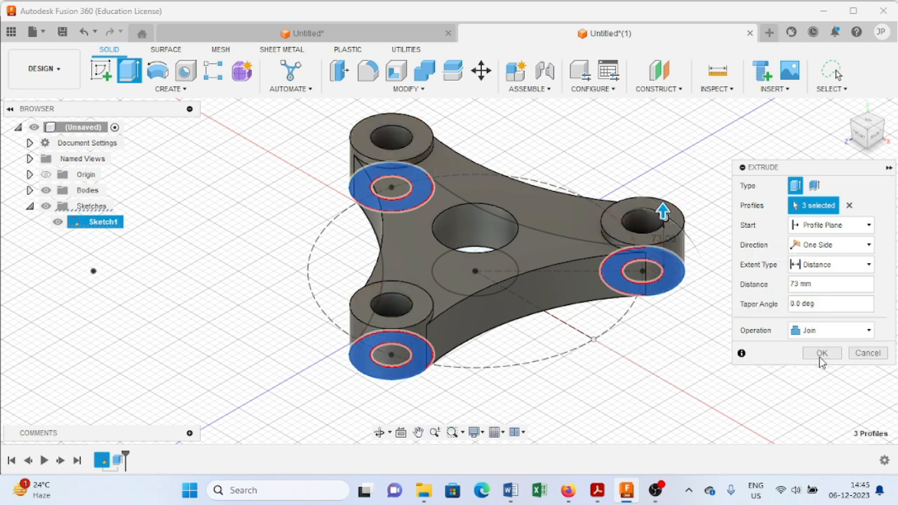
pyautogui.click(822, 353)
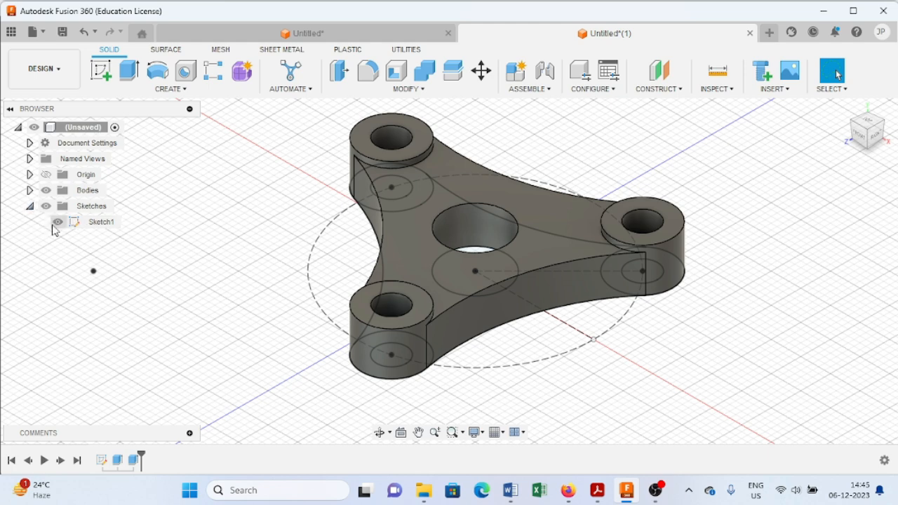
pyautogui.click(57, 222)
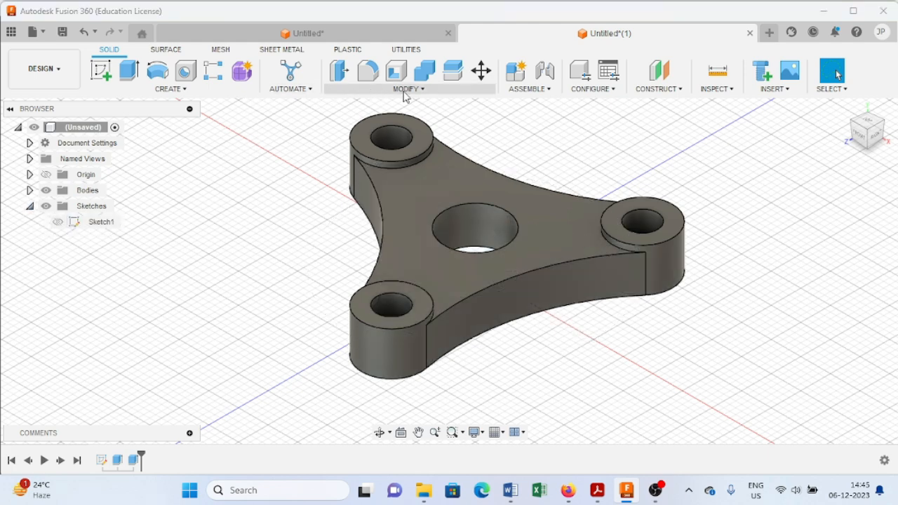
# - Check the colours in the PDF drawing and apply the Paint - Enamel Glossy (Green) appearance to the whole plate body
pyautogui.moveTo(624, 498)
pyautogui.click(598, 490)
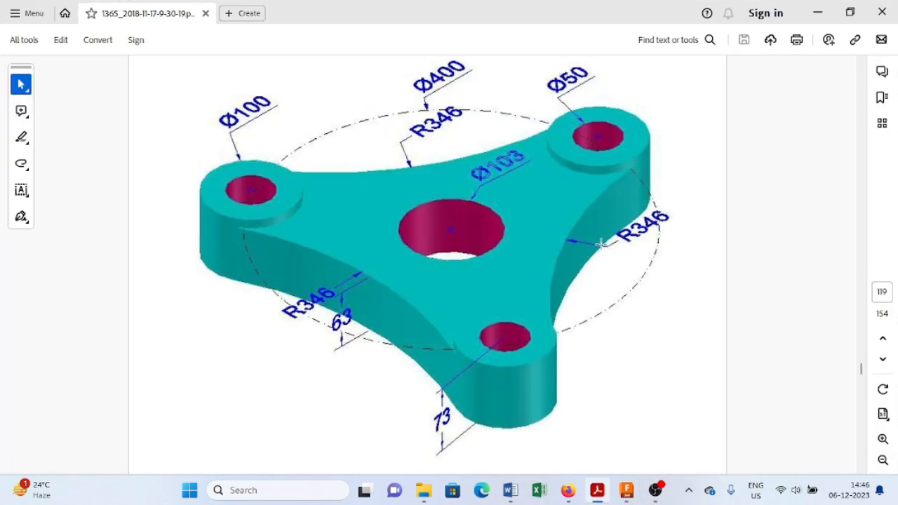
pyautogui.click(625, 493)
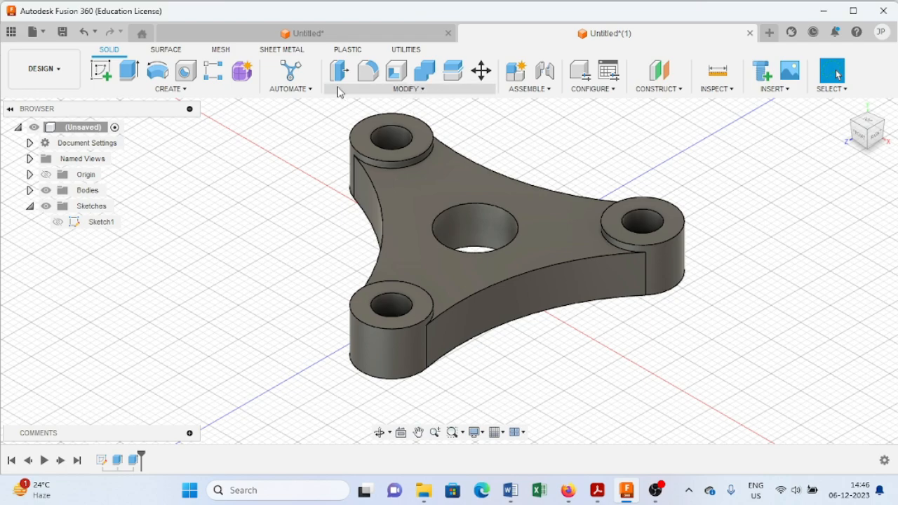
pyautogui.click(379, 90)
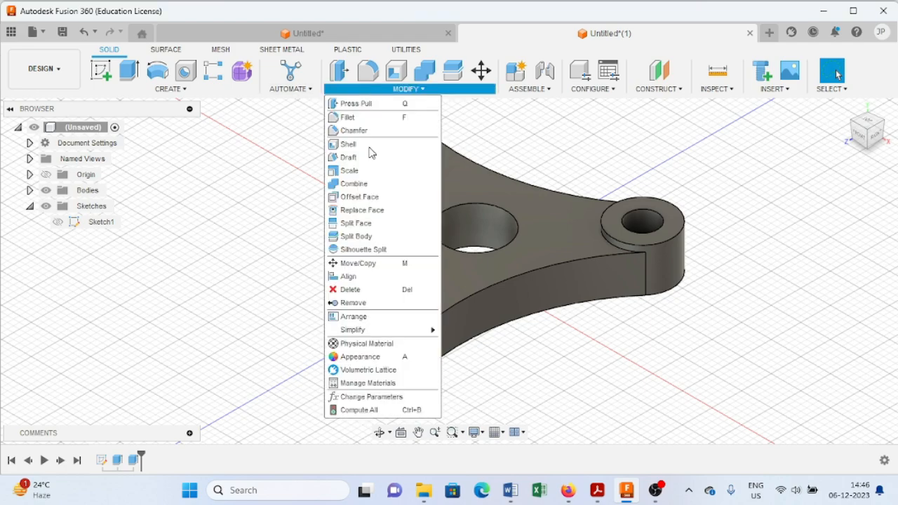
pyautogui.press('Escape')
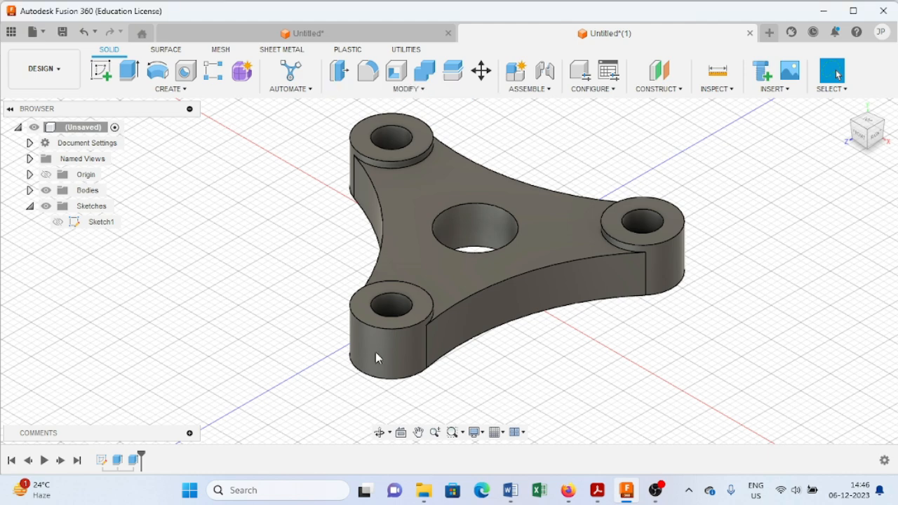
pyautogui.press('a')
pyautogui.scroll(5, 700, 308)
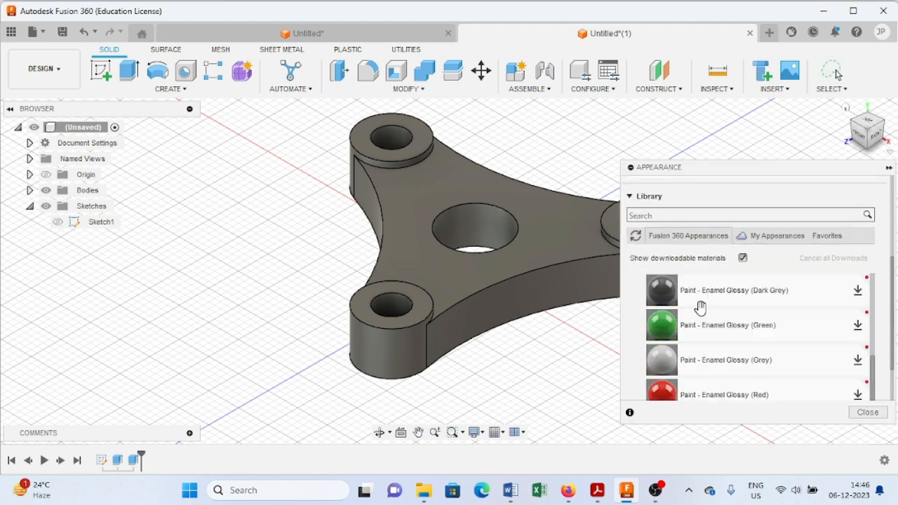
pyautogui.scroll(-3, 700, 309)
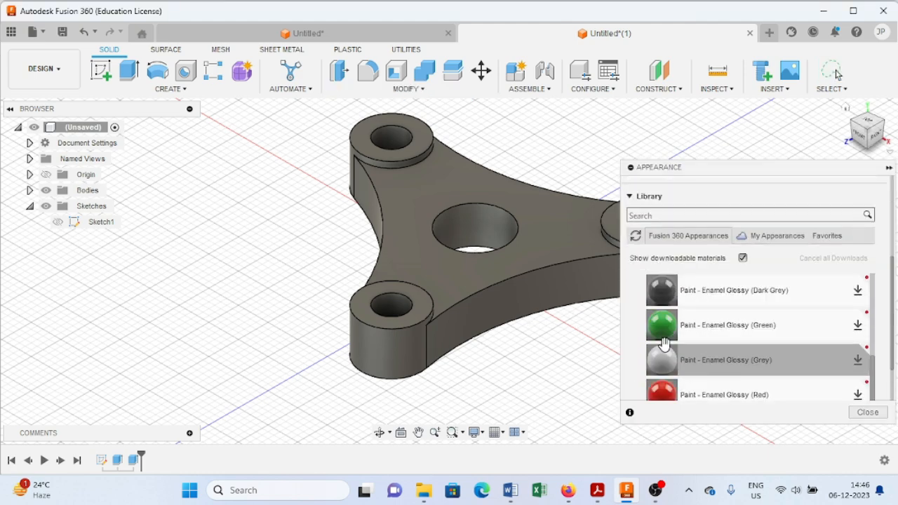
pyautogui.scroll(5, 684, 320)
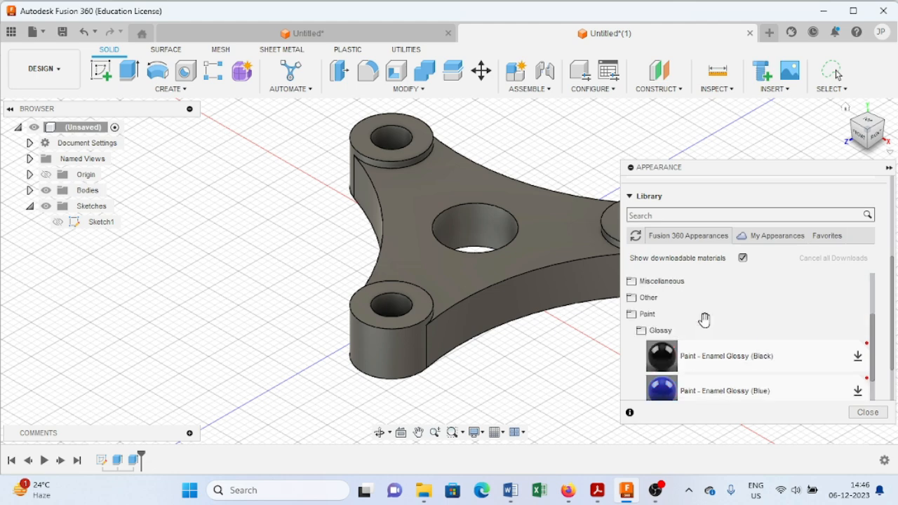
pyautogui.scroll(6, 704, 320)
pyautogui.scroll(-8, 731, 271)
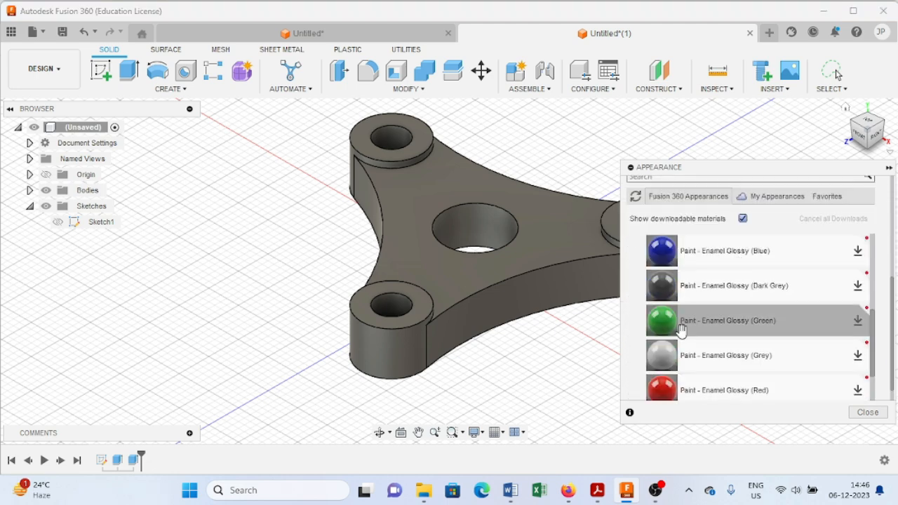
pyautogui.click(661, 324)
pyautogui.moveTo(660, 327); pyautogui.dragTo(389, 157)
# - Apply glossy yellow paint to the inner faces of the central hole and three boss holes, and compare with the PDF drawing
pyautogui.scroll(-1, 676, 320)
pyautogui.moveTo(662, 286); pyautogui.dragTo(449, 231)
pyautogui.click(840, 63)
pyautogui.scroll(8, 770, 267)
pyautogui.click(740, 224)
pyautogui.scroll(-10, 740, 281)
pyautogui.moveTo(661, 289)
pyautogui.mouseDown()
pyautogui.moveTo(464, 225)
pyautogui.moveTo(389, 137)
pyautogui.mouseUp()
pyautogui.moveTo(661, 290); pyautogui.dragTo(384, 305)
pyautogui.moveTo(719, 168); pyautogui.dragTo(775, 255)
pyautogui.moveTo(717, 377); pyautogui.dragTo(643, 222)
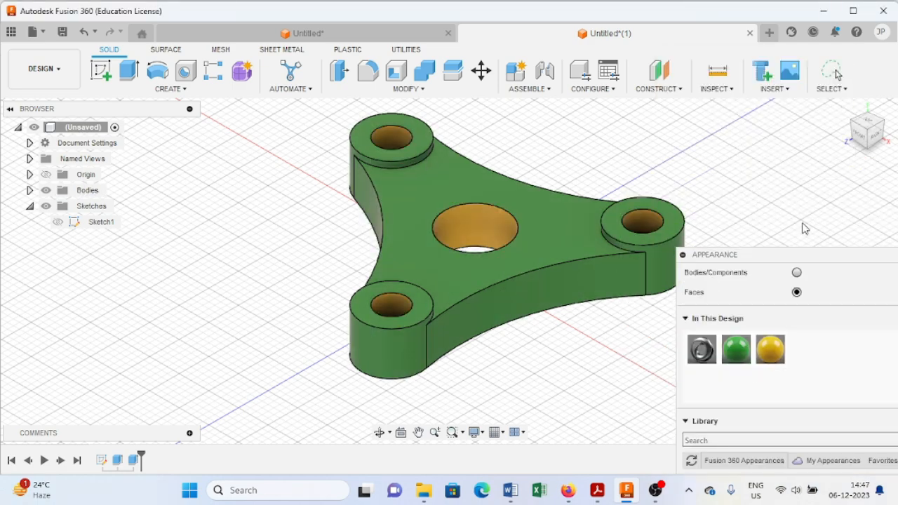
pyautogui.click(598, 491)
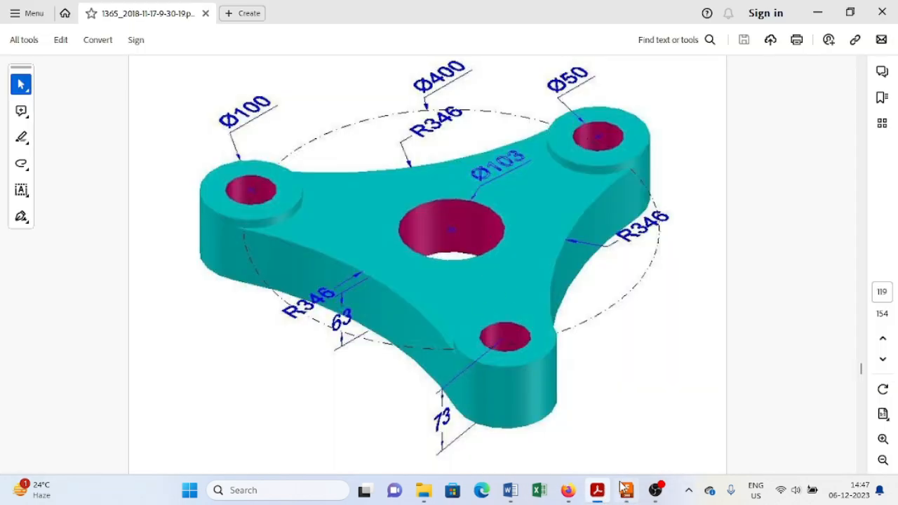